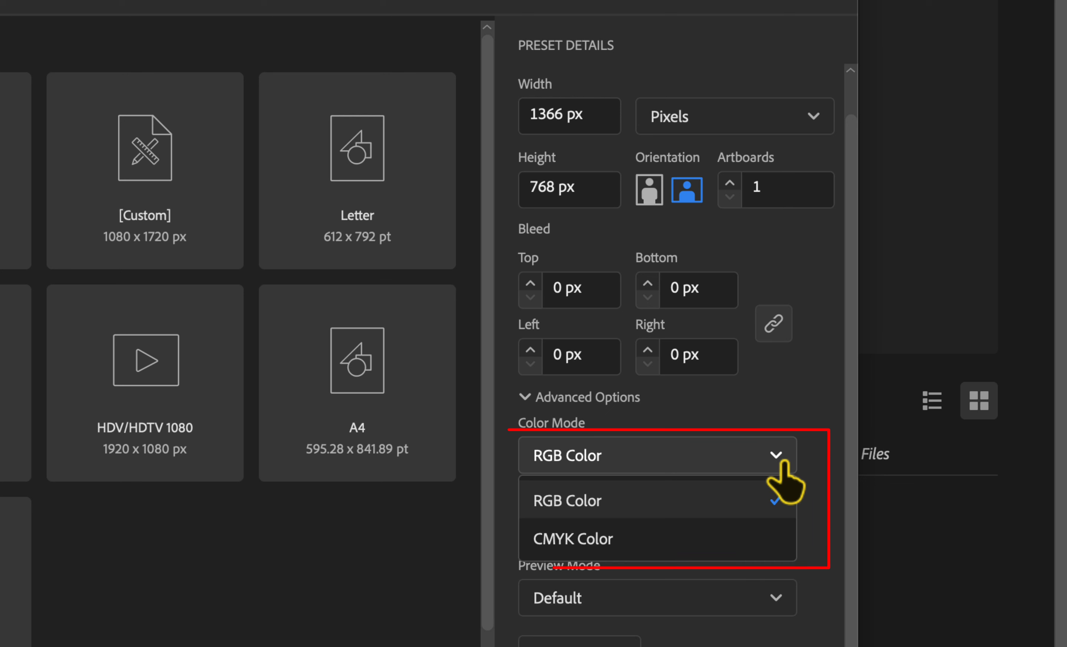
# Step: Create the new 1366 x 768 px document with RGB Color mode
pyautogui.click(783, 463)
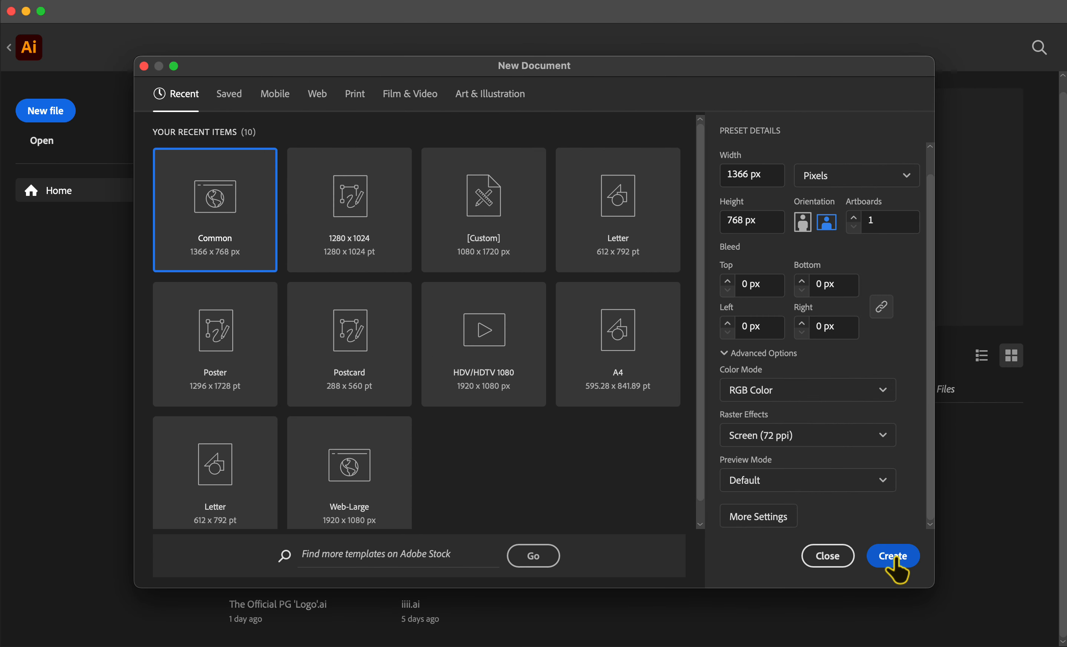
pyautogui.click(893, 560)
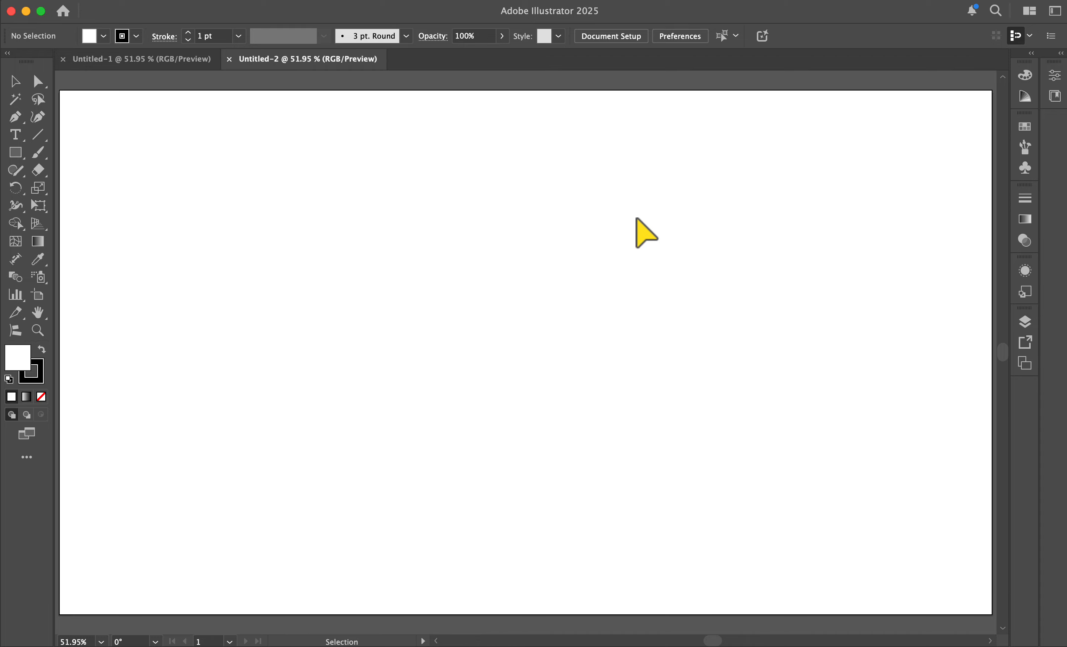
# Step: Review the available workspaces with Essentials Classic active
pyautogui.click(1055, 10)
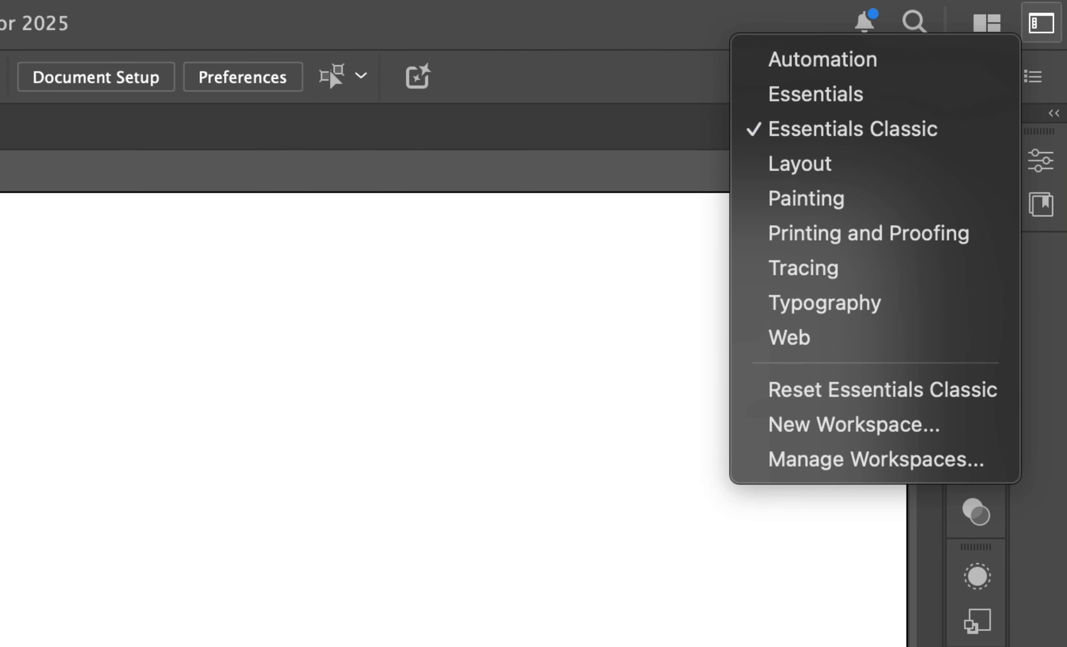
pyautogui.click(365, 582)
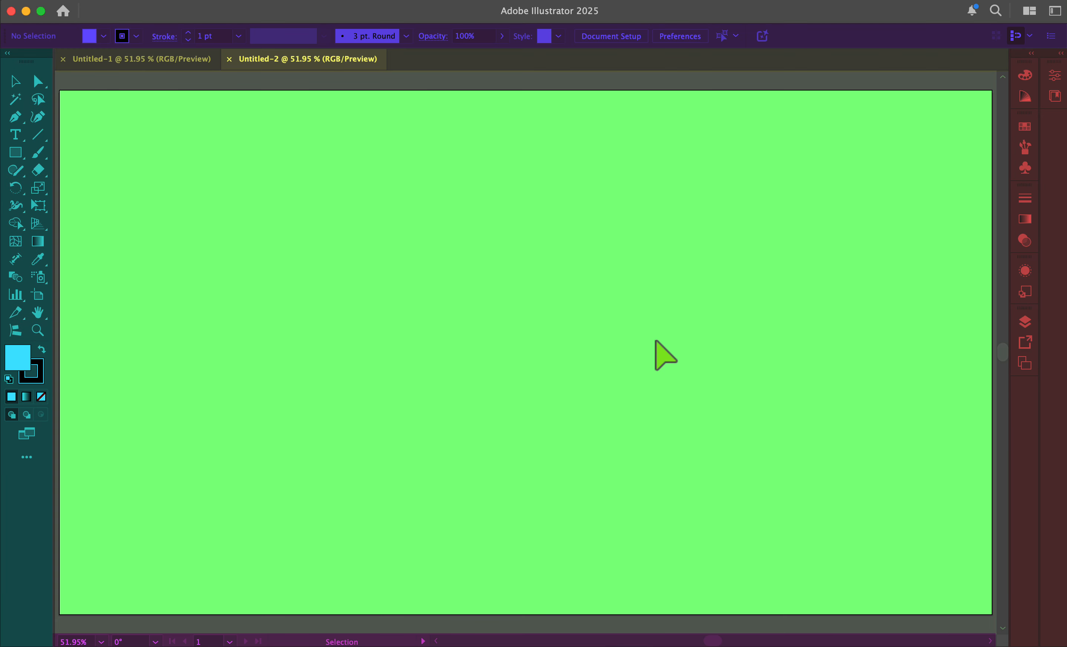
pyautogui.press('v')
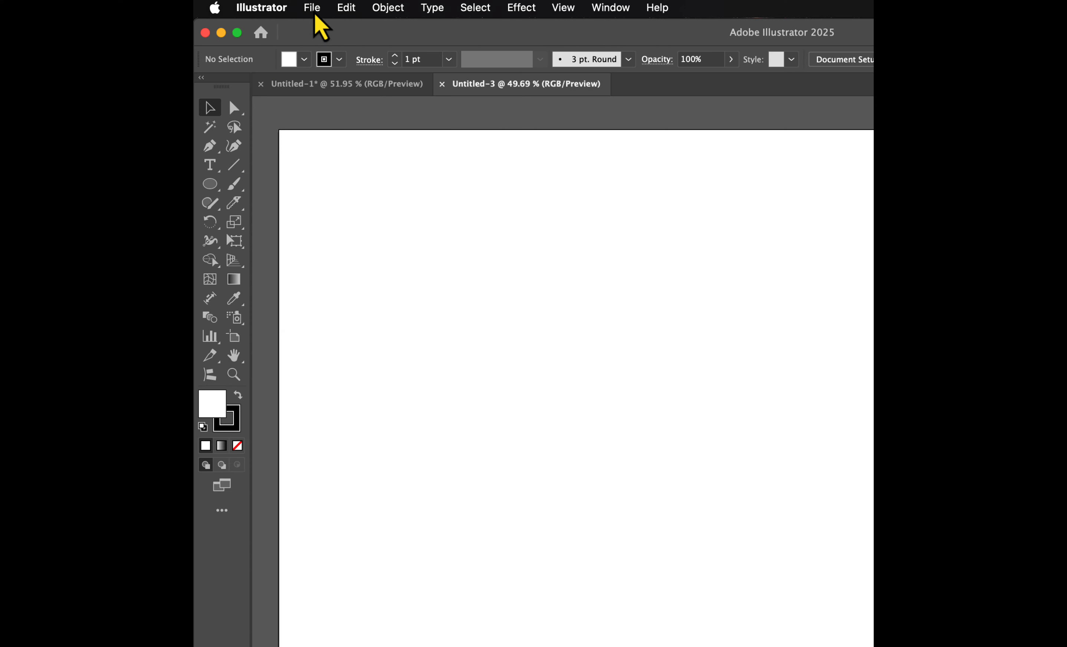
pyautogui.click(312, 7)
pyautogui.moveTo(388, 8)
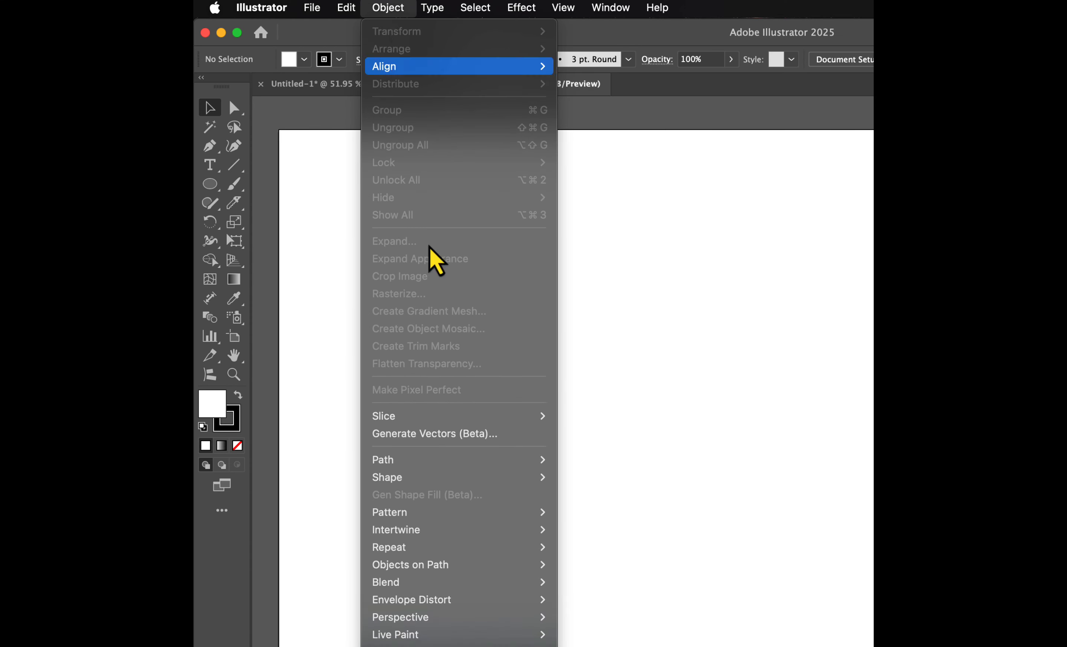
pyautogui.moveTo(563, 7)
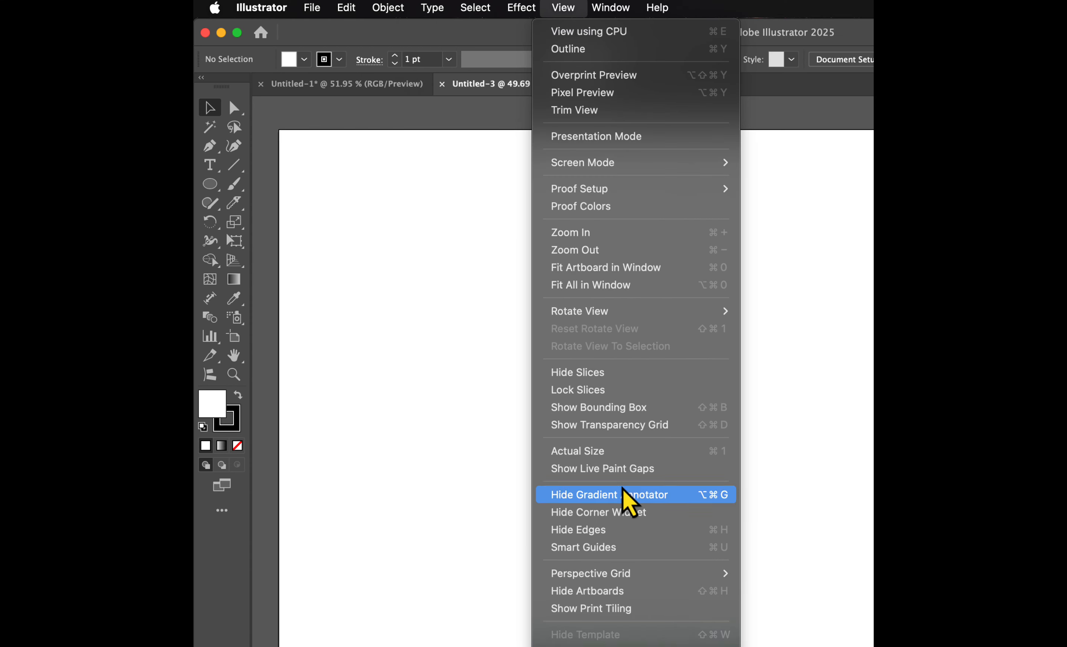
pyautogui.scroll(-5, 623, 489)
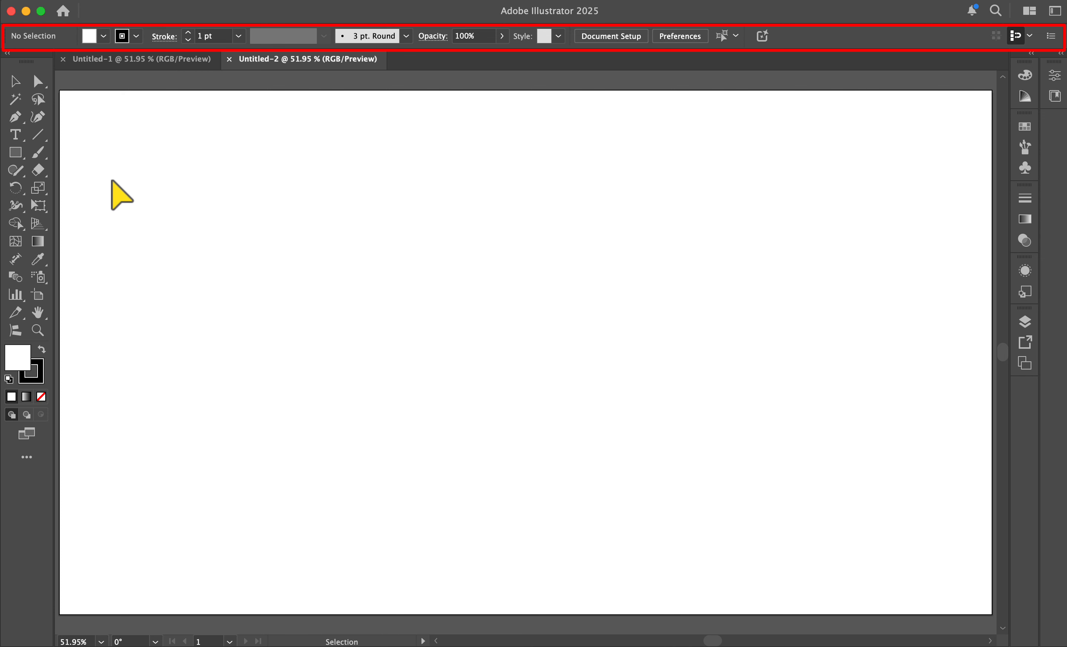
# Step: Switch among the Type, Gradient and Eyedropper tools to compare the options shown for each tool
pyautogui.click(19, 160)
pyautogui.press('t')
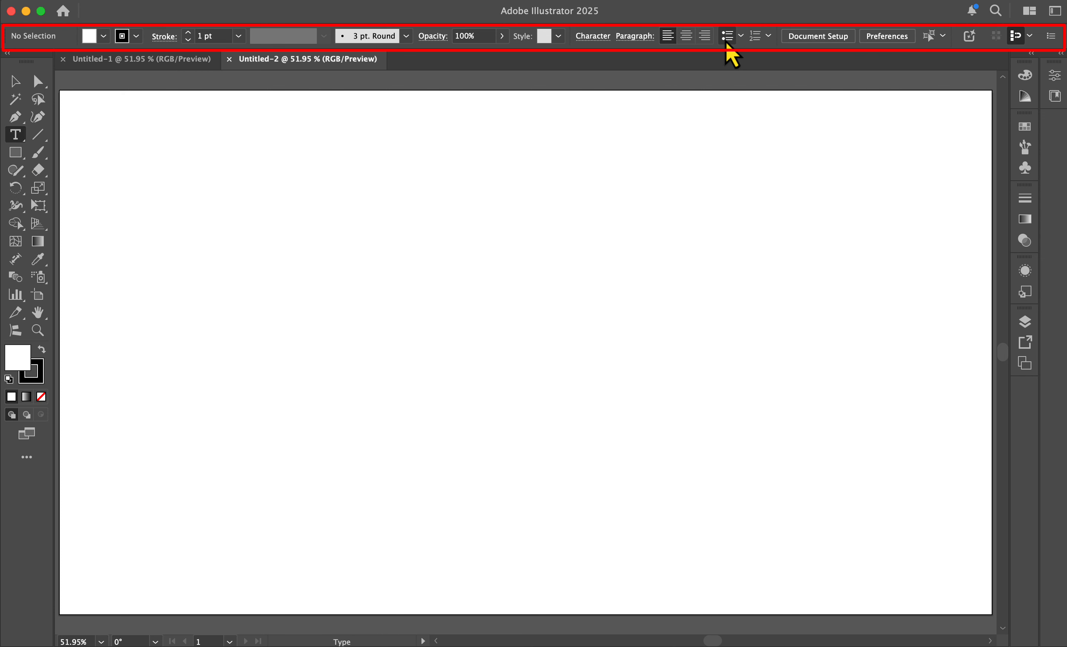
pyautogui.click(37, 242)
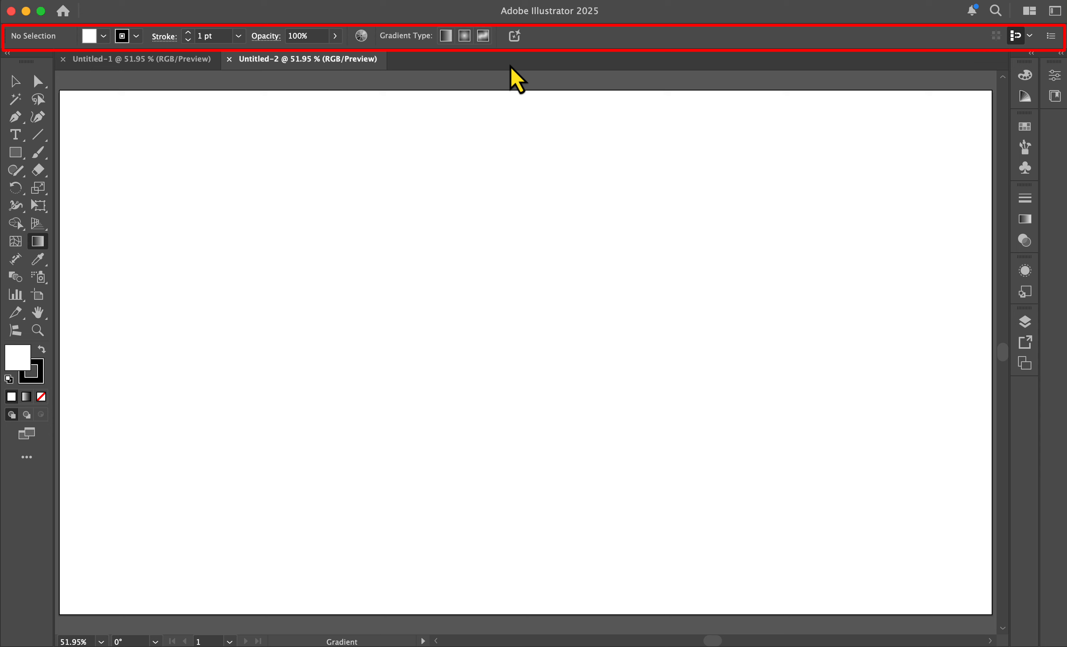
pyautogui.click(41, 278)
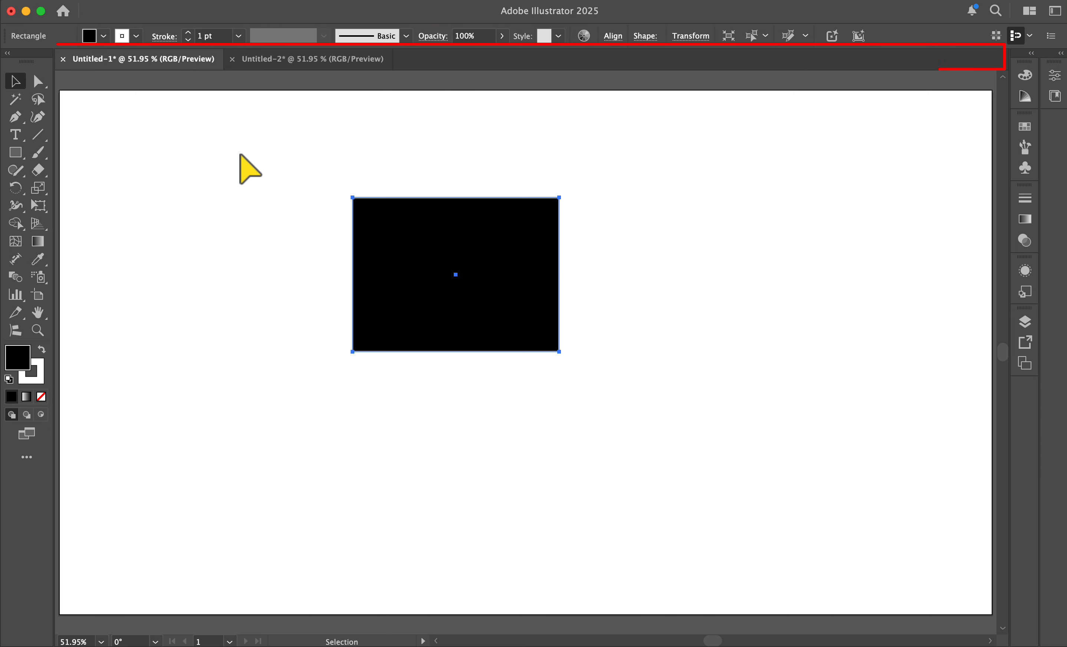
pyautogui.click(242, 156)
pyautogui.click(291, 61)
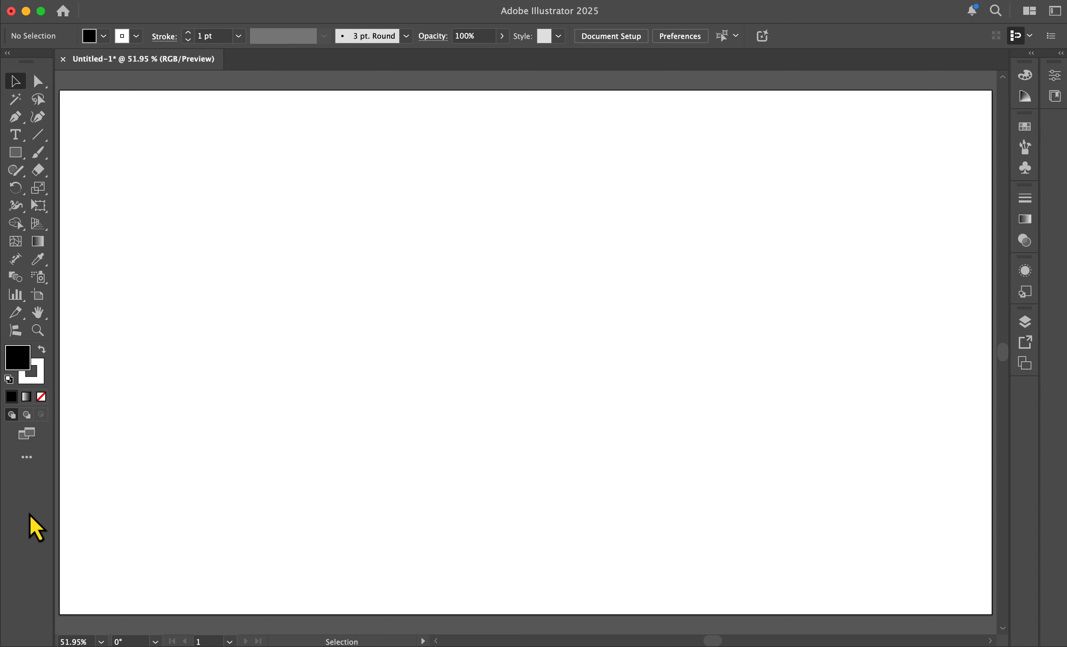
pyautogui.moveTo(38, 261)
pyautogui.mouseDown()
pyautogui.moveTo(115, 283)
pyautogui.moveTo(180, 269)
pyautogui.moveTo(140, 277)
pyautogui.mouseUp()
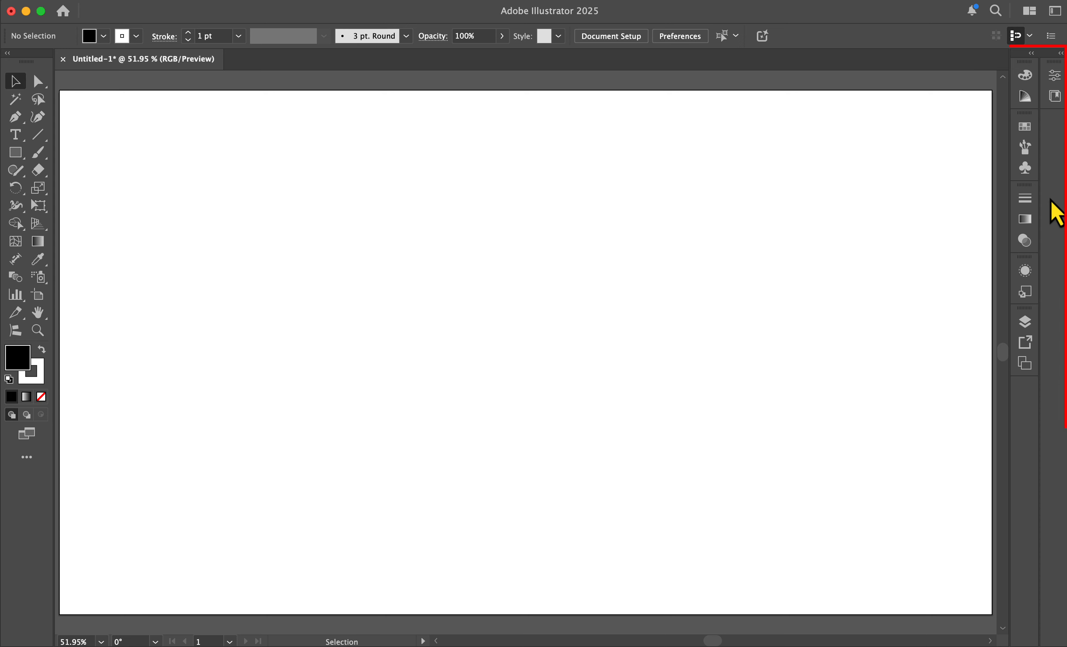
# Step: Open each docked panel in turn, including Color Guide and Graphic Styles, to preview its contents
pyautogui.click(1025, 75)
pyautogui.click(1025, 96)
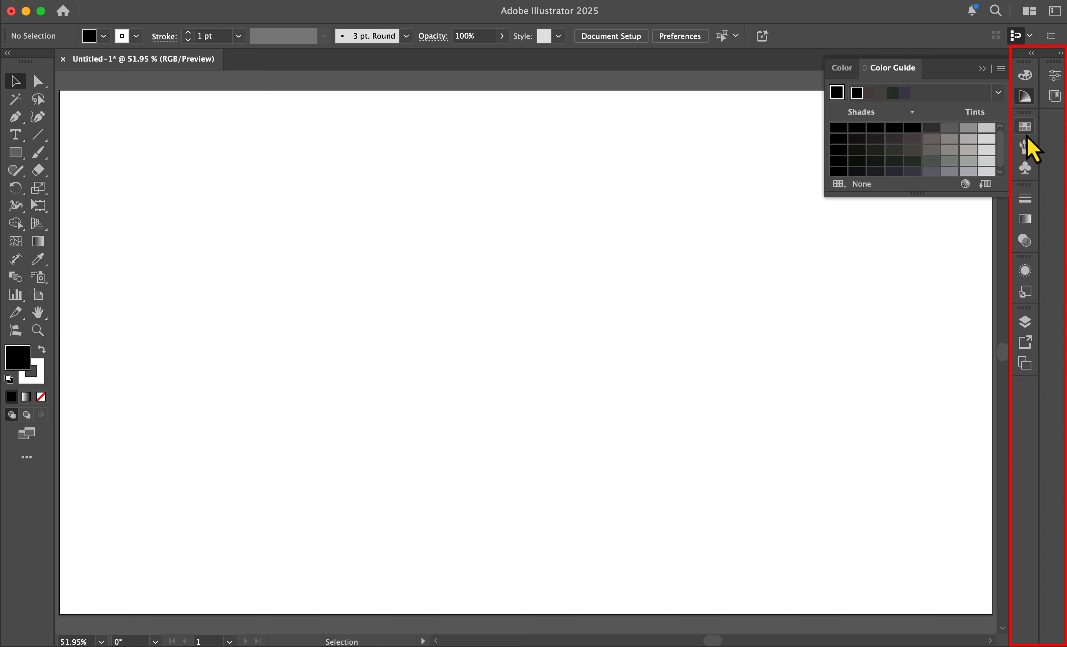
pyautogui.click(1025, 147)
pyautogui.click(1025, 167)
pyautogui.click(1025, 218)
pyautogui.click(1025, 292)
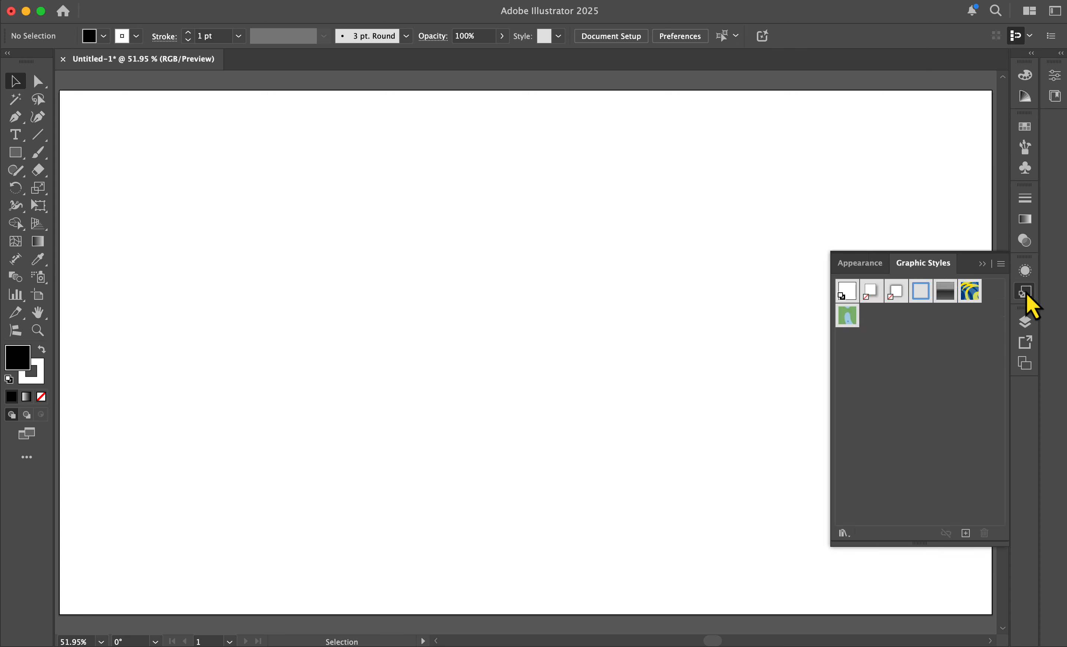
pyautogui.click(1026, 322)
pyautogui.click(982, 315)
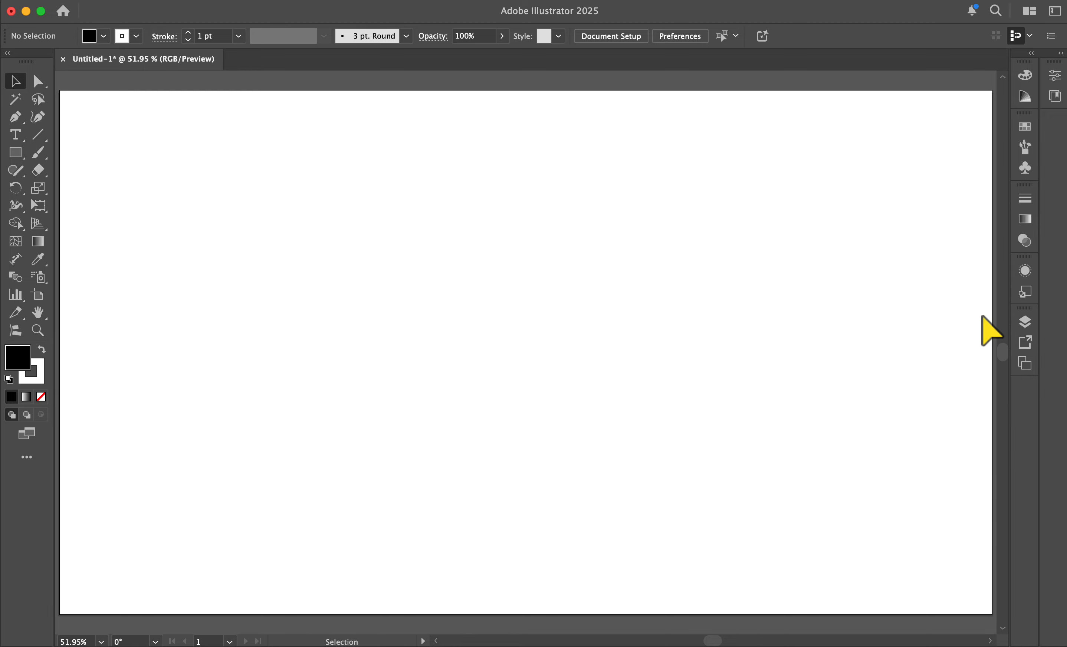
# Step: Expand the docked panels fully, then collapse them back to icons
pyautogui.click(1032, 53)
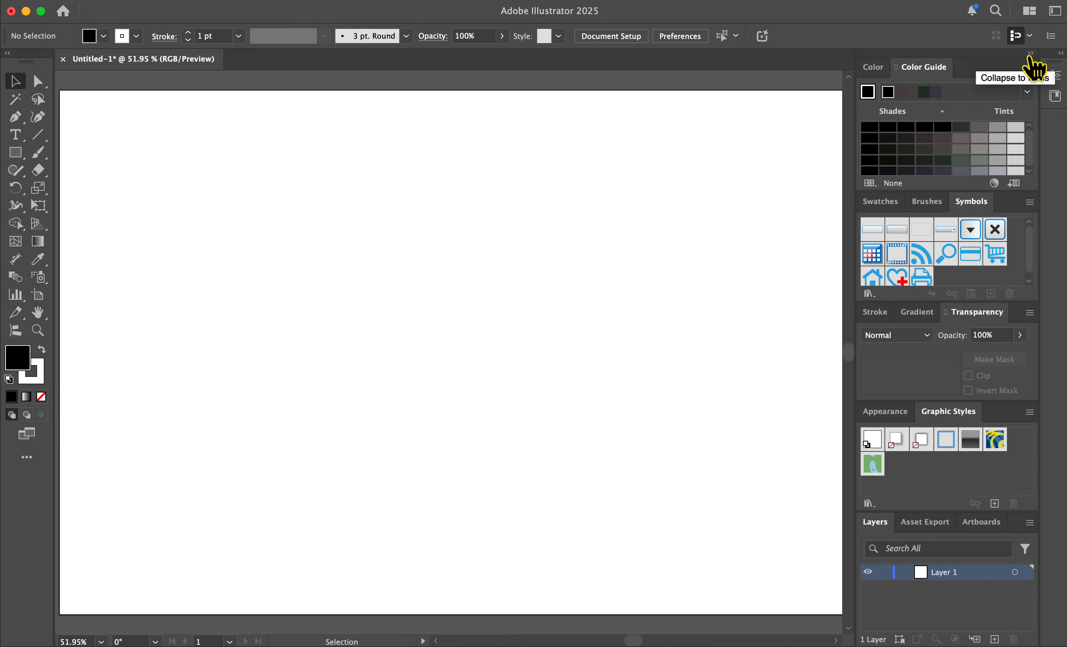
pyautogui.click(1031, 53)
pyautogui.click(389, 0)
pyautogui.scroll(-10, 429, 535)
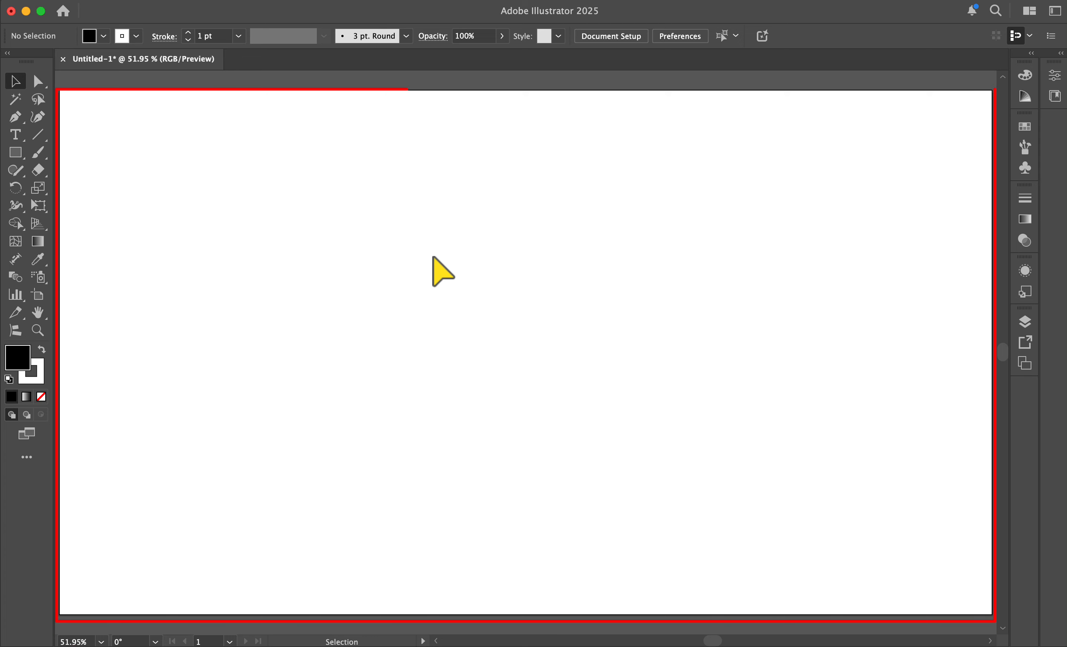
# Step: Draw three black rectangles of different sizes on the artboard with the Rectangle tool
pyautogui.click(15, 152)
pyautogui.moveTo(145, 176); pyautogui.dragTo(245, 243)
pyautogui.moveTo(342, 273); pyautogui.dragTo(428, 322)
pyautogui.moveTo(257, 301); pyautogui.dragTo(324, 384)
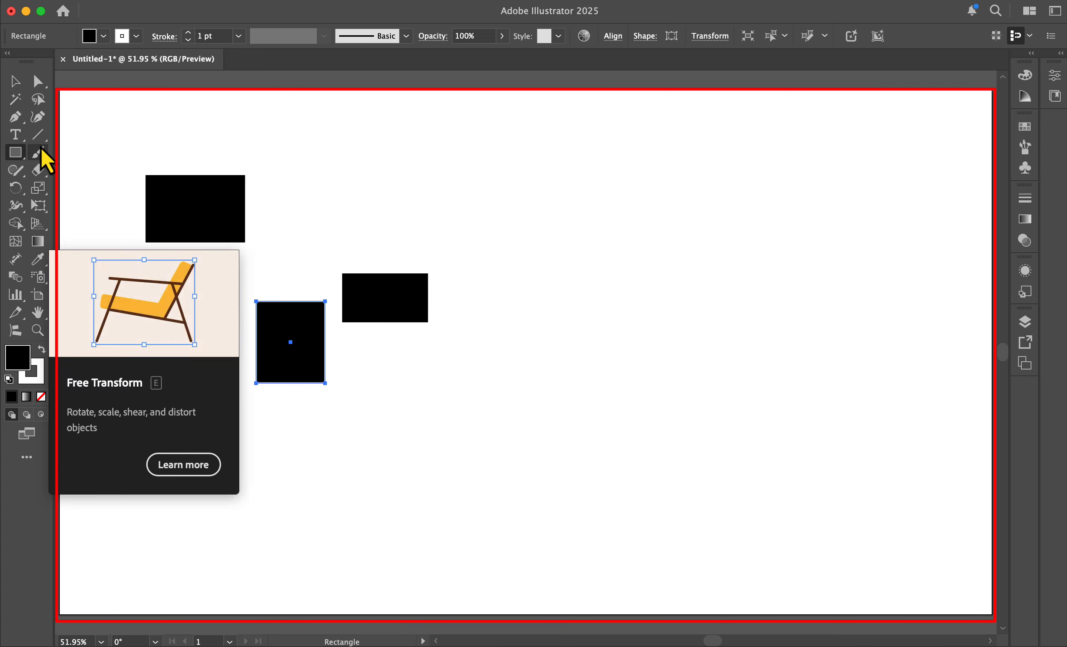
# Step: Slice the lower rectangle into pieces with two Knife tool cuts, one horizontal and one vertical
pyautogui.click(39, 171)
pyautogui.click(82, 210)
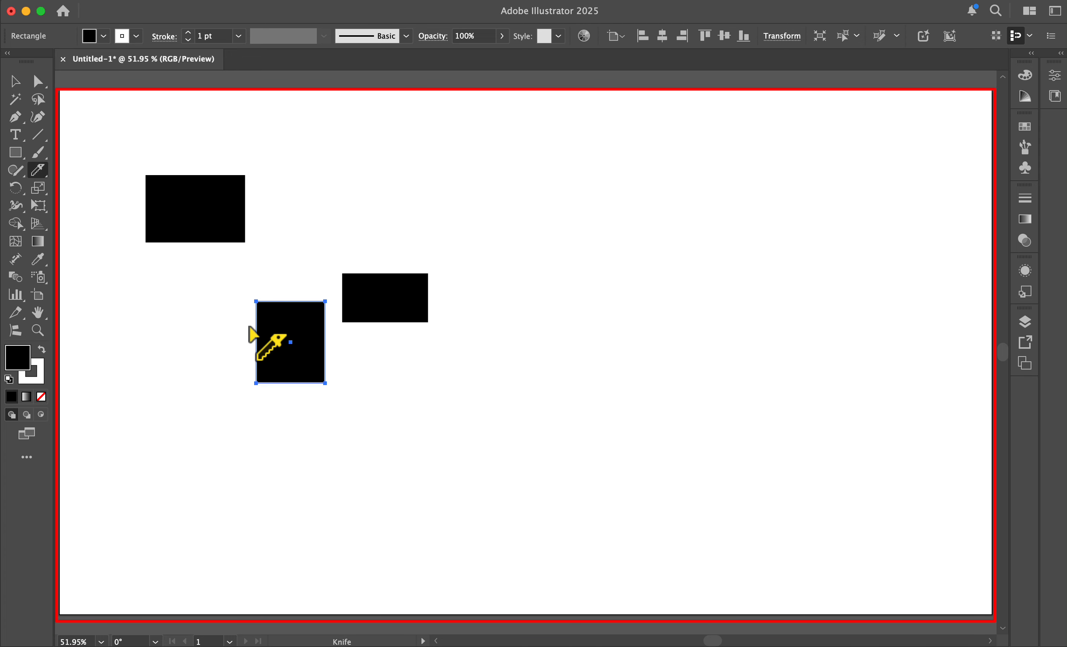
pyautogui.moveTo(247, 326); pyautogui.dragTo(345, 331)
pyautogui.moveTo(293, 289); pyautogui.dragTo(270, 398)
# Step: Pull the cut pieces apart with the Direct Selection tool and deselect
pyautogui.click(39, 82)
pyautogui.moveTo(311, 359); pyautogui.dragTo(405, 434)
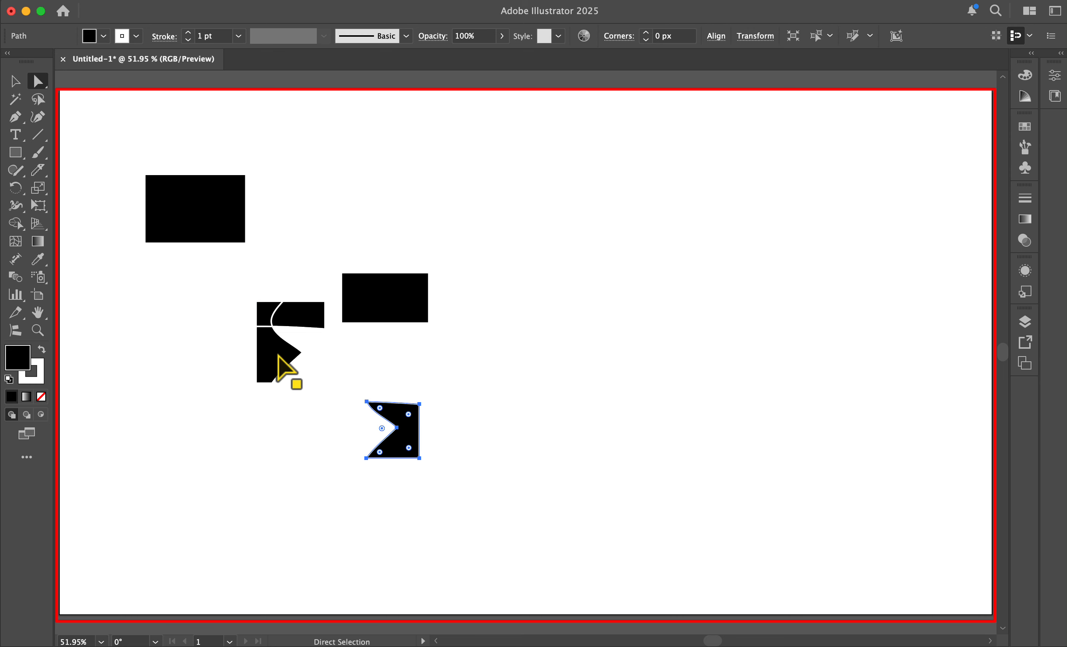
pyautogui.moveTo(279, 355); pyautogui.dragTo(259, 408)
pyautogui.moveTo(301, 315); pyautogui.dragTo(326, 399)
pyautogui.moveTo(267, 312); pyautogui.dragTo(274, 353)
pyautogui.click(180, 319)
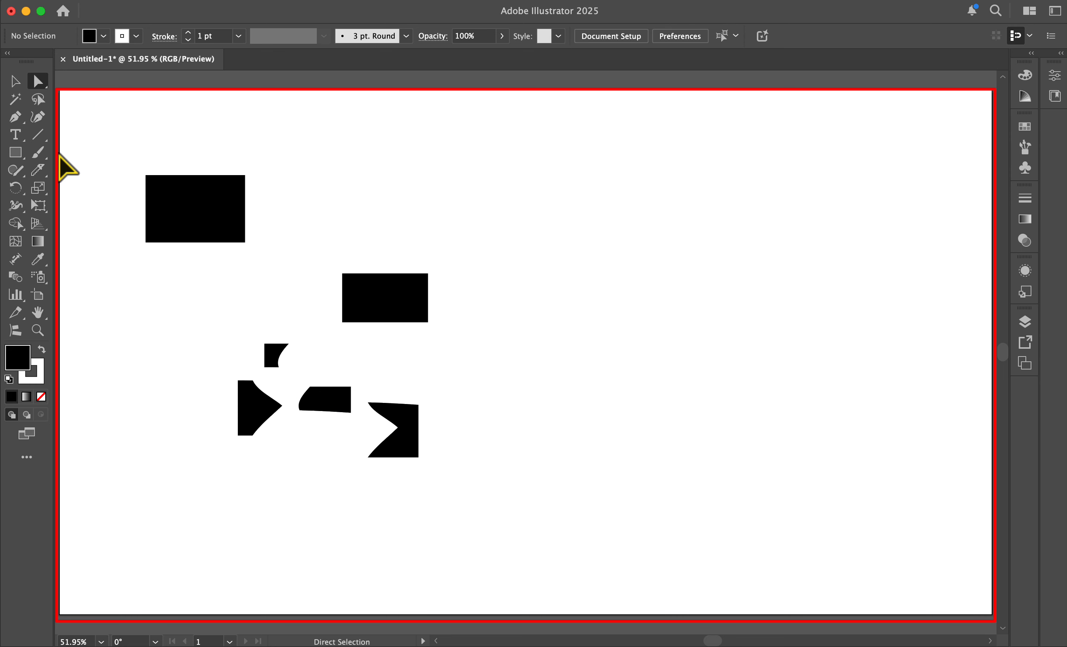
# Step: Paint a short horizontal stroke on the artboard with the Paintbrush tool
pyautogui.doubleClick(38, 152)
pyautogui.click(617, 419)
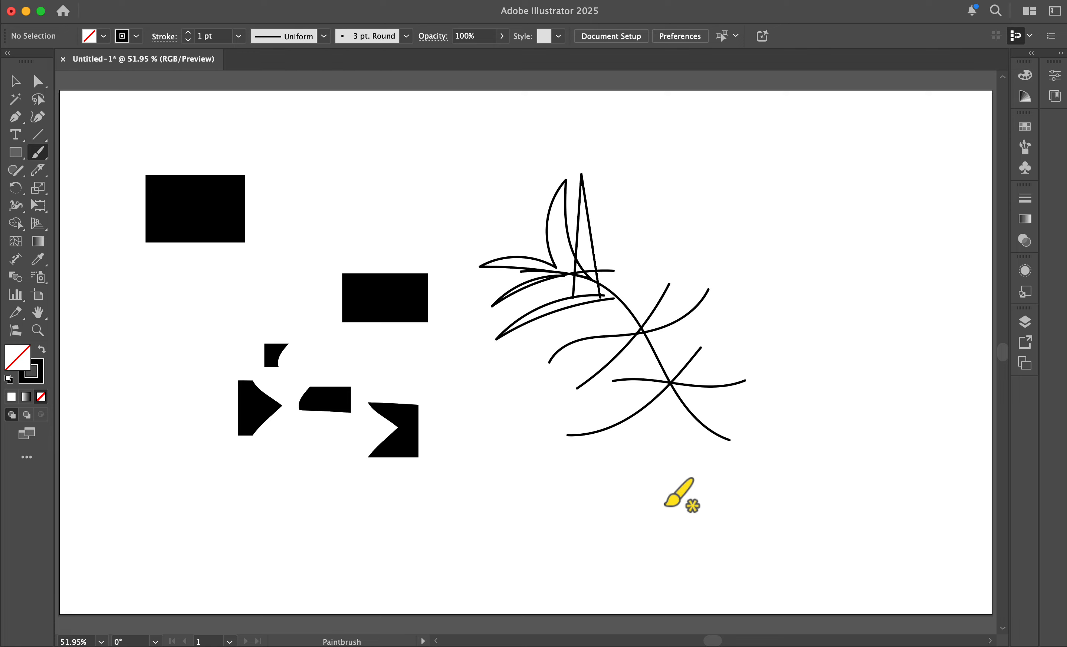
pyautogui.moveTo(639, 491)
pyautogui.mouseDown()
pyautogui.moveTo(668, 542)
pyautogui.moveTo(706, 489)
pyautogui.mouseUp()
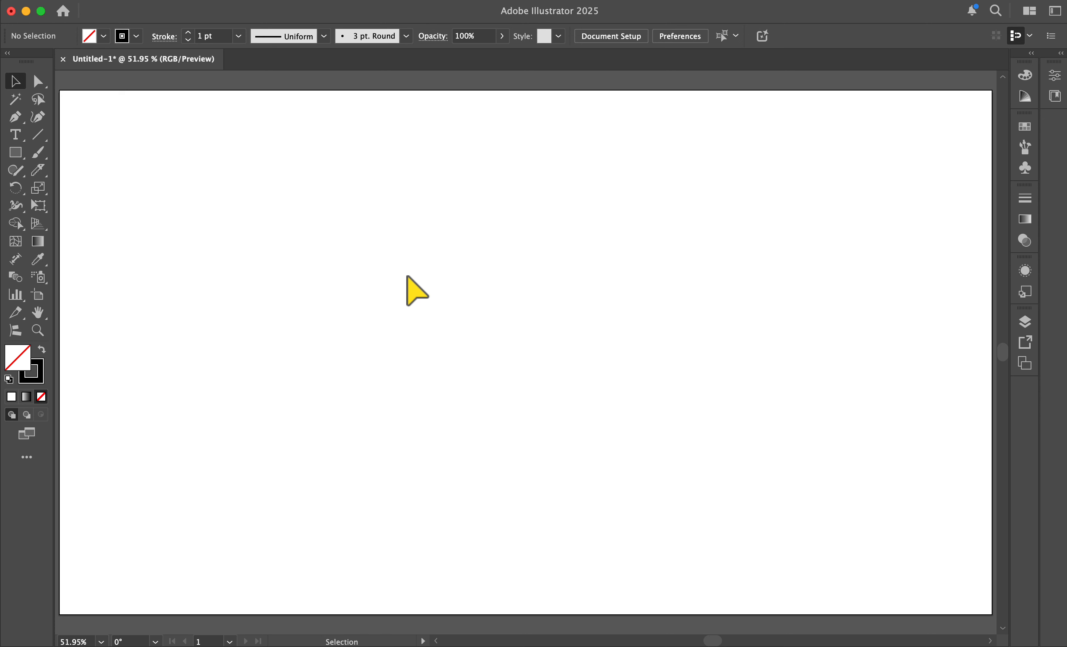
# Step: Draw an unfilled square, a long horizontal rectangle and a circle with black strokes
pyautogui.press('m')
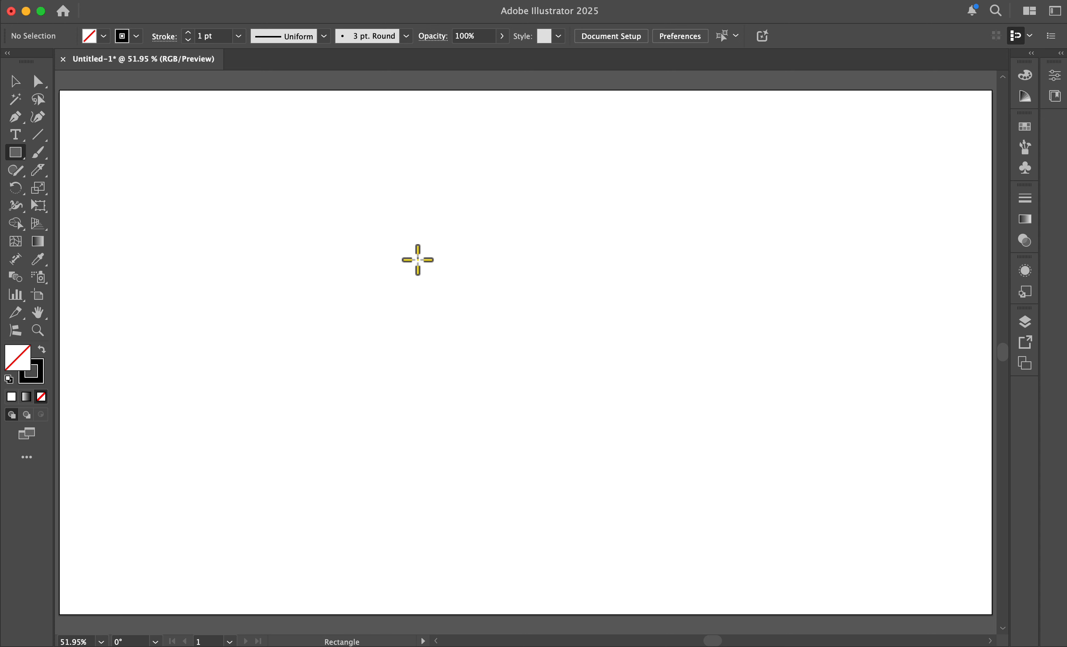
pyautogui.moveTo(18, 154); pyautogui.dragTo(207, 257)
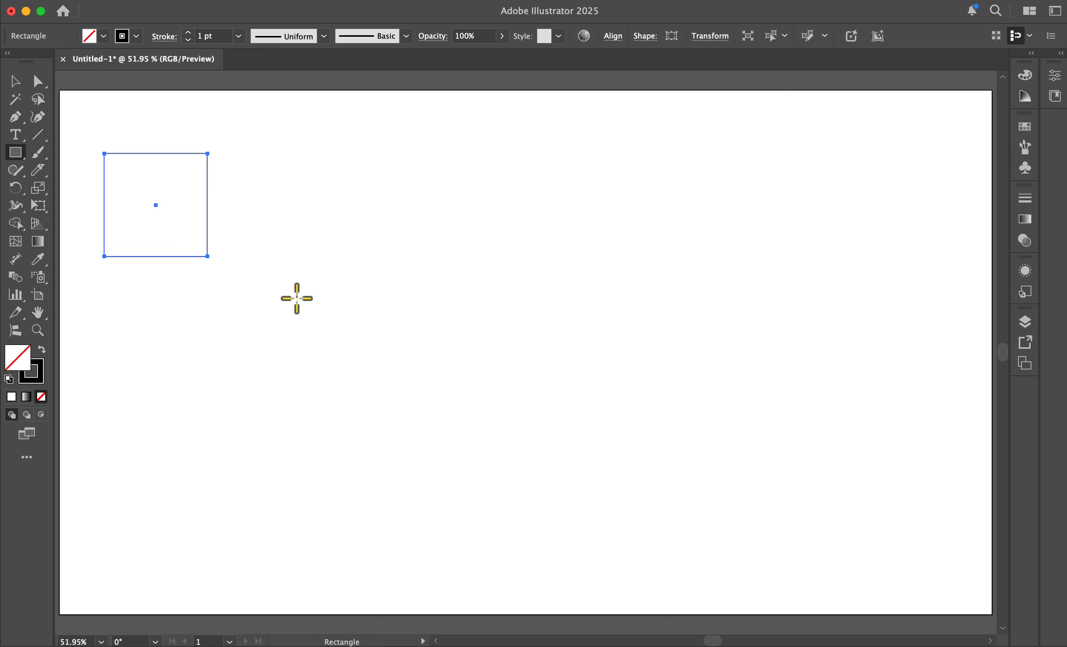
pyautogui.moveTo(289, 292); pyautogui.dragTo(576, 367)
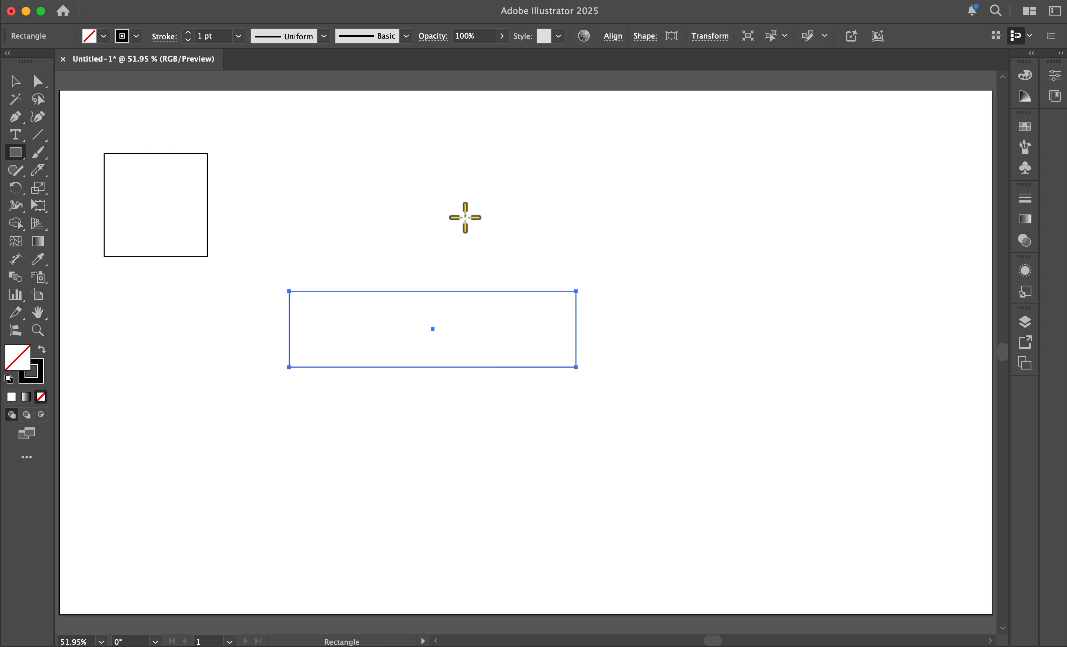
pyautogui.moveTo(655, 415); pyautogui.dragTo(819, 580)
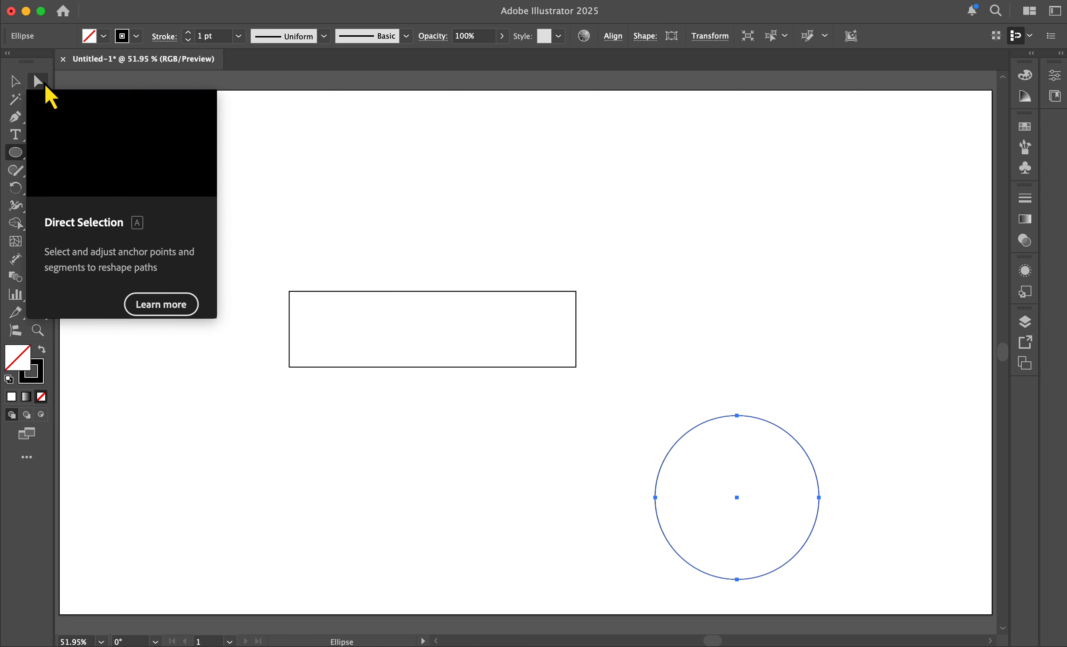
# Step: Move the square down and to the right with the Selection tool
pyautogui.click(15, 82)
pyautogui.click(518, 446)
pyautogui.click(39, 83)
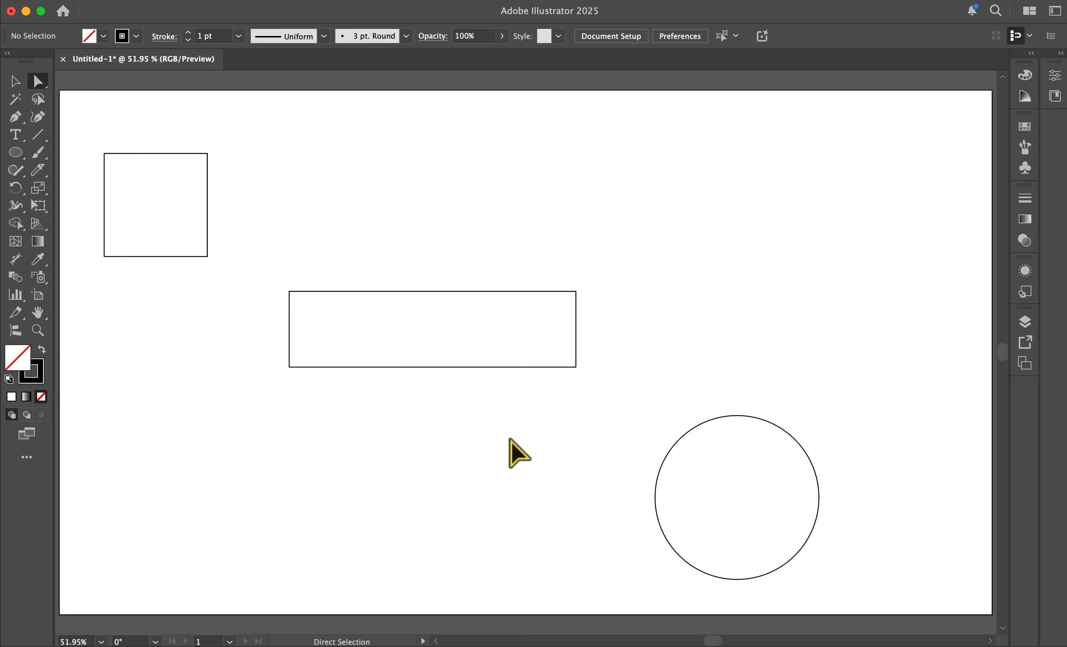
pyautogui.press('v')
pyautogui.moveTo(157, 184); pyautogui.dragTo(171, 209)
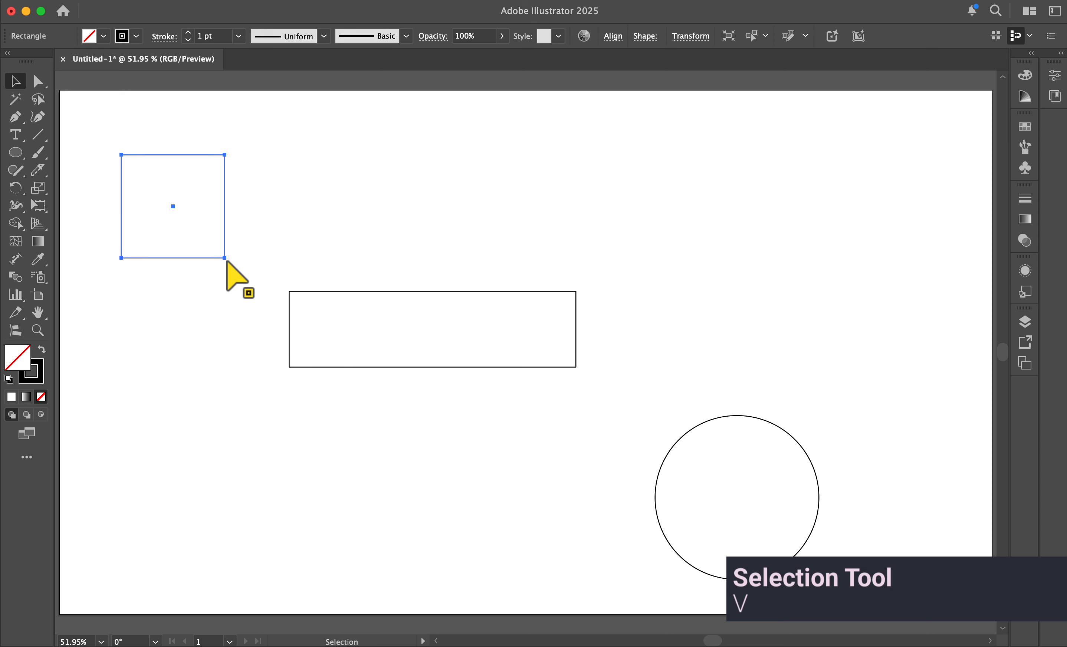
pyautogui.moveTo(224, 259); pyautogui.dragTo(251, 295)
pyautogui.click(213, 225)
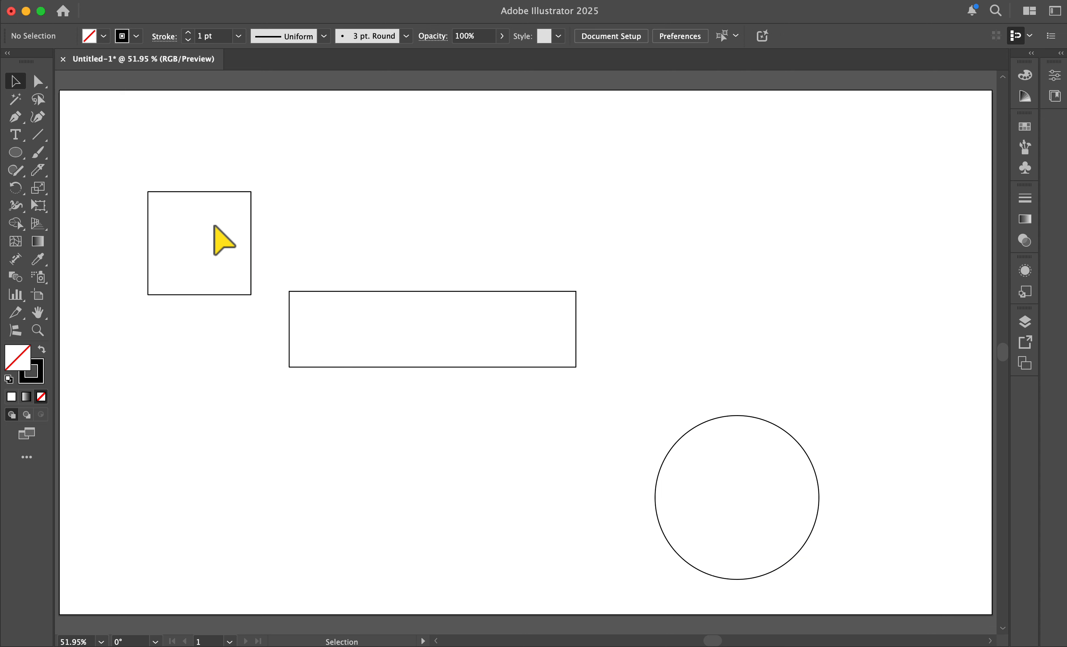
# Step: Reposition the circle, rectangle and square into a horizontal row across the middle of the artboard
pyautogui.click(251, 193)
pyautogui.press('a')
pyautogui.moveTo(737, 483); pyautogui.dragTo(816, 270)
pyautogui.moveTo(496, 369); pyautogui.dragTo(581, 404)
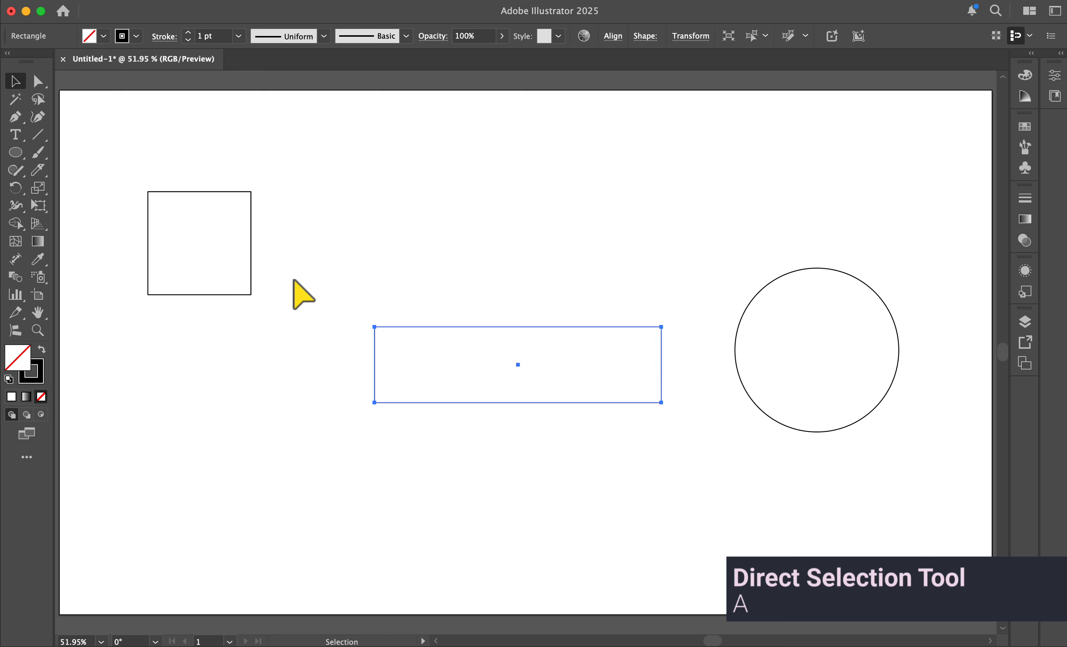
pyautogui.click(196, 242)
pyautogui.moveTo(197, 242); pyautogui.dragTo(220, 361)
pyautogui.click(330, 266)
# Step: Drag the square's top-right anchor down onto its bottom-right corner to turn it into a triangle
pyautogui.press('a')
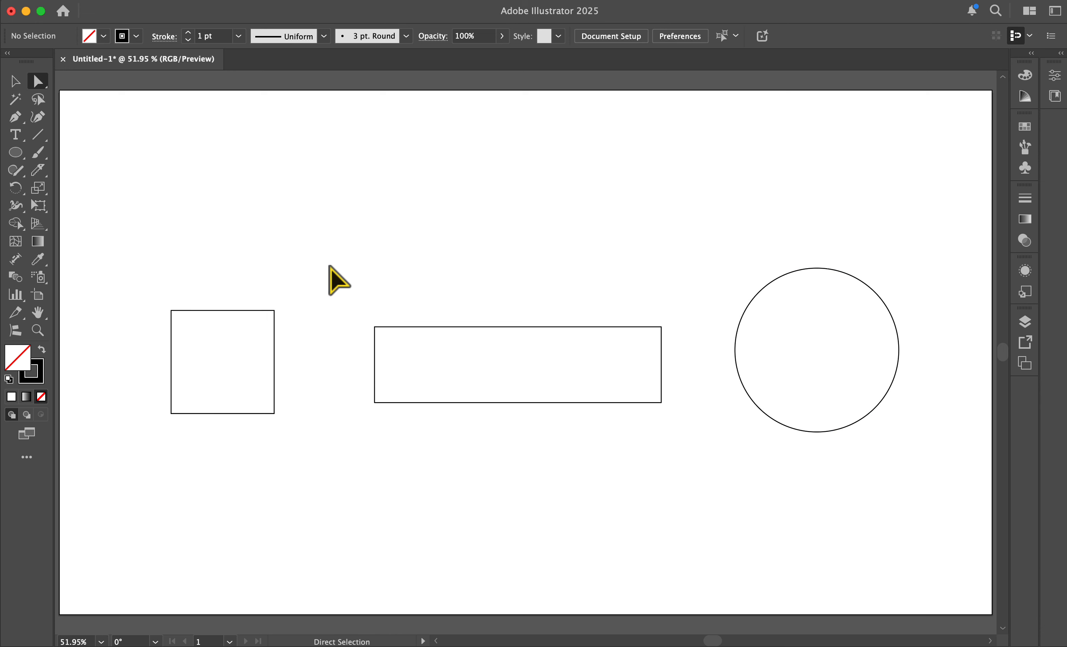
pyautogui.click(273, 338)
pyautogui.click(274, 311)
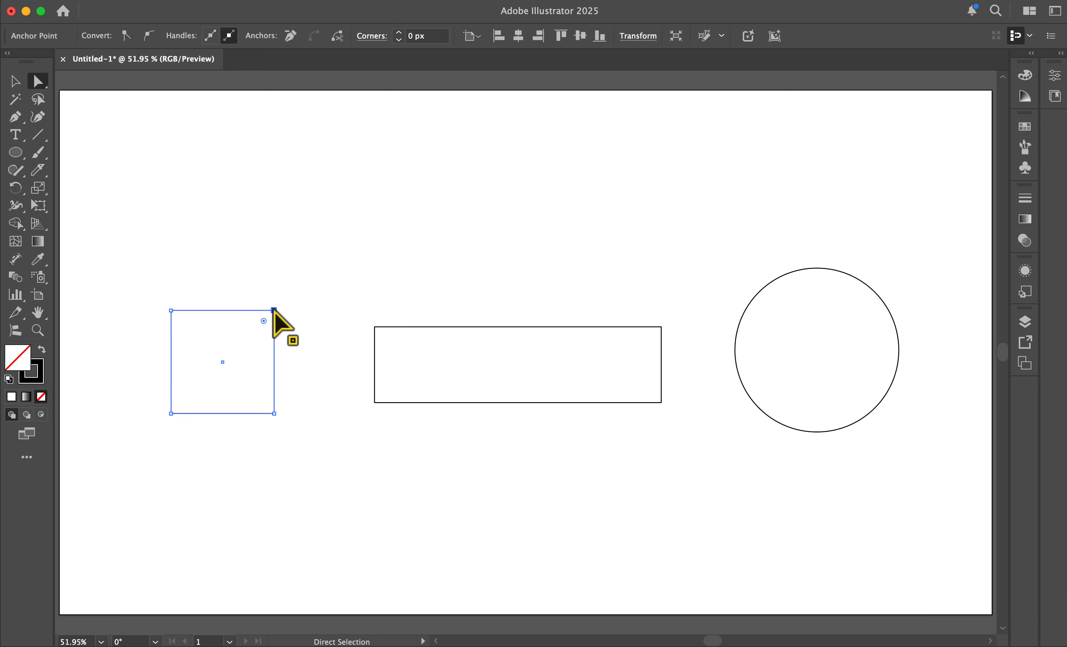
pyautogui.moveTo(274, 311); pyautogui.dragTo(275, 414)
# Step: Select the triangle's left anchors and round those corners by dragging the live corner widget
pyautogui.click(270, 303)
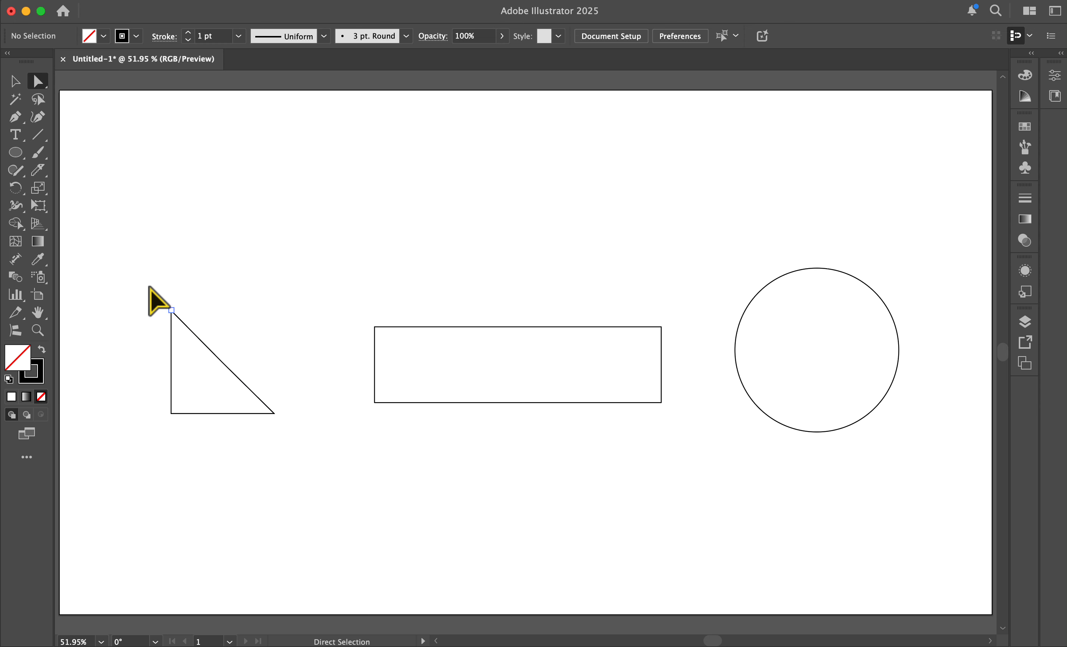
pyautogui.moveTo(150, 288); pyautogui.dragTo(200, 429)
pyautogui.moveTo(185, 341); pyautogui.dragTo(210, 366)
pyautogui.click(277, 333)
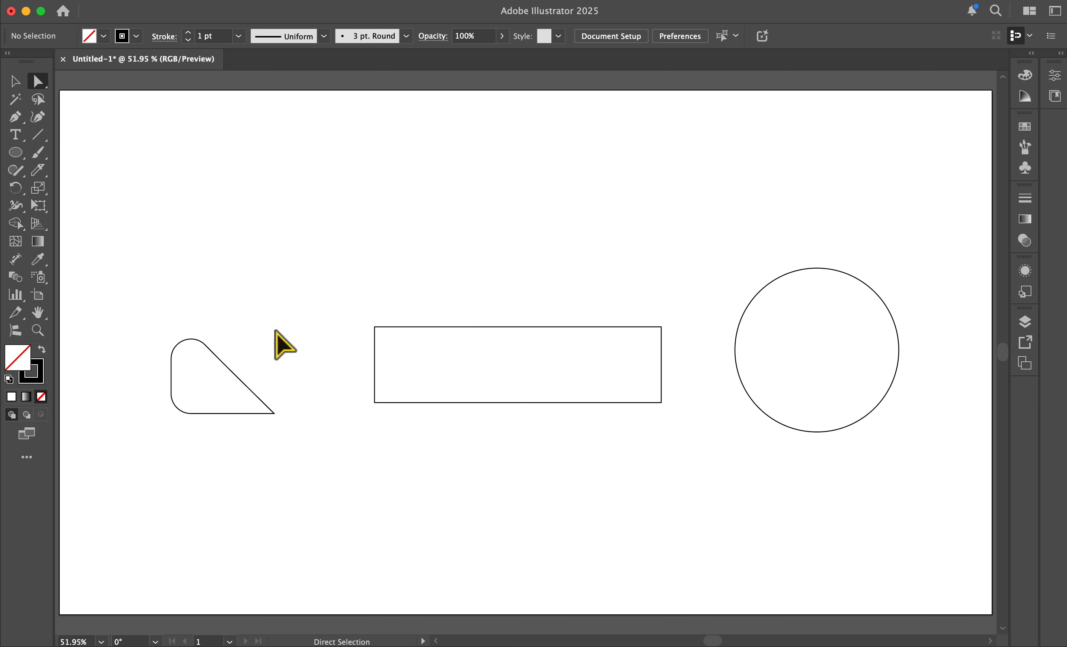
# Step: Scale up the rounded-corner triangle
pyautogui.moveTo(138, 302); pyautogui.dragTo(143, 426)
pyautogui.press('v')
pyautogui.click(40, 208)
pyautogui.click(21, 76)
pyautogui.click(378, 156)
pyautogui.press('m')
pyautogui.press('l')
pyautogui.moveTo(494, 131); pyautogui.dragTo(646, 285)
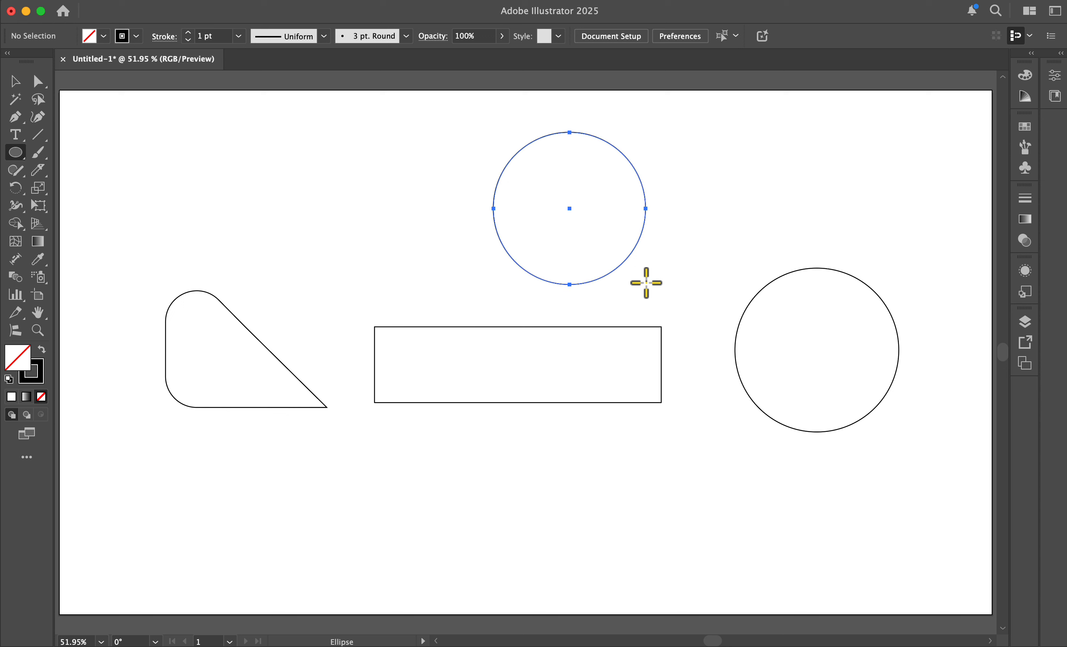
pyautogui.press('super+z')
pyautogui.click(535, 219)
pyautogui.press('Tab')
pyautogui.press('Return')
pyautogui.moveTo(544, 341); pyautogui.dragTo(586, 219)
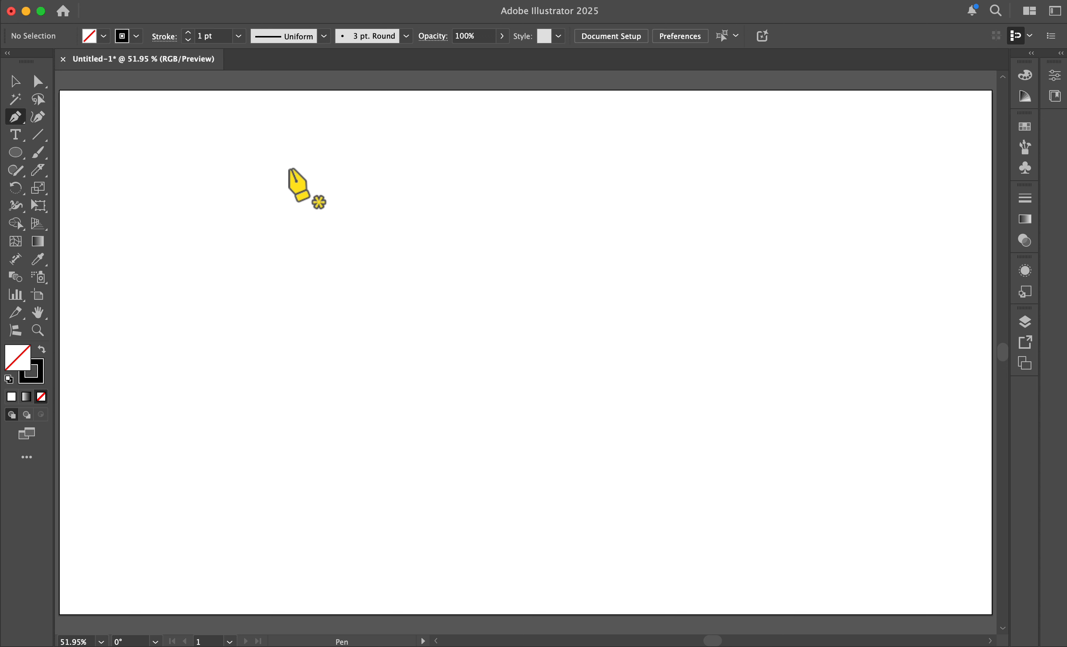
# Step: Draw a stepped path of straight horizontal and vertical segments with the Pen tool
pyautogui.click(302, 164)
pyautogui.click(732, 164)
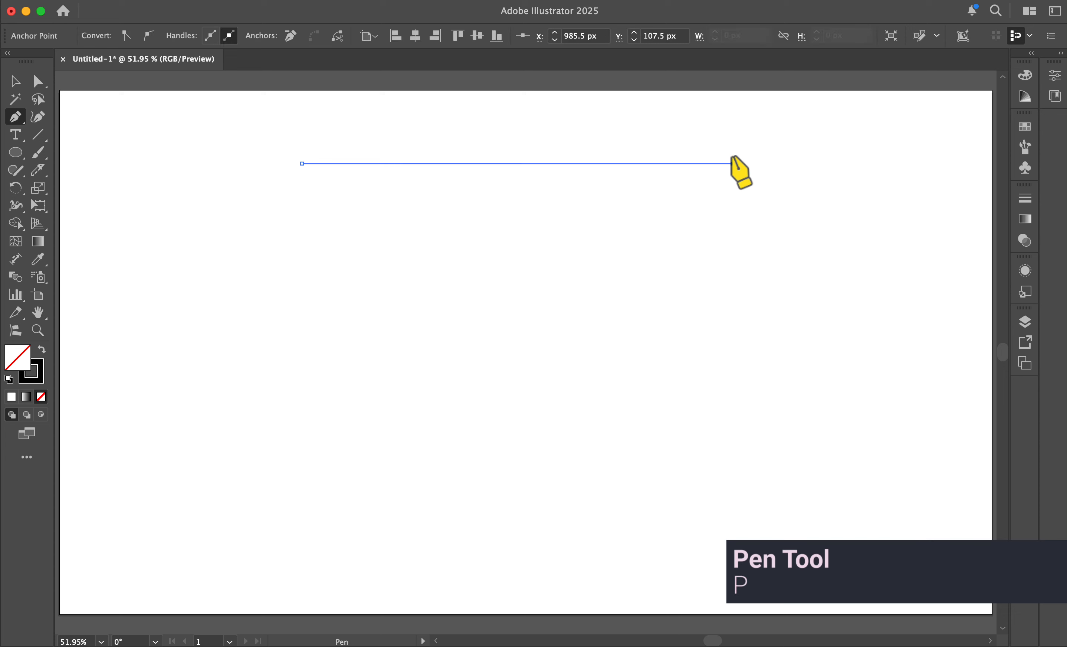
pyautogui.click(732, 222)
pyautogui.click(800, 221)
pyautogui.click(800, 277)
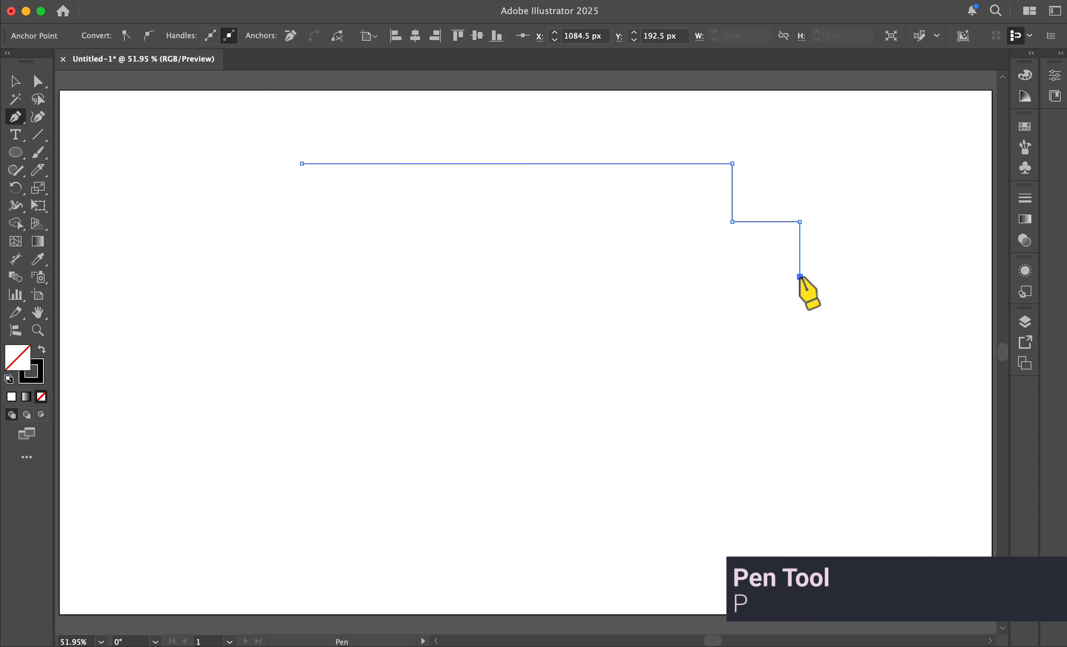
pyautogui.click(738, 276)
pyautogui.keyDown('shift'); pyautogui.click(738, 326); pyautogui.keyUp('shift')
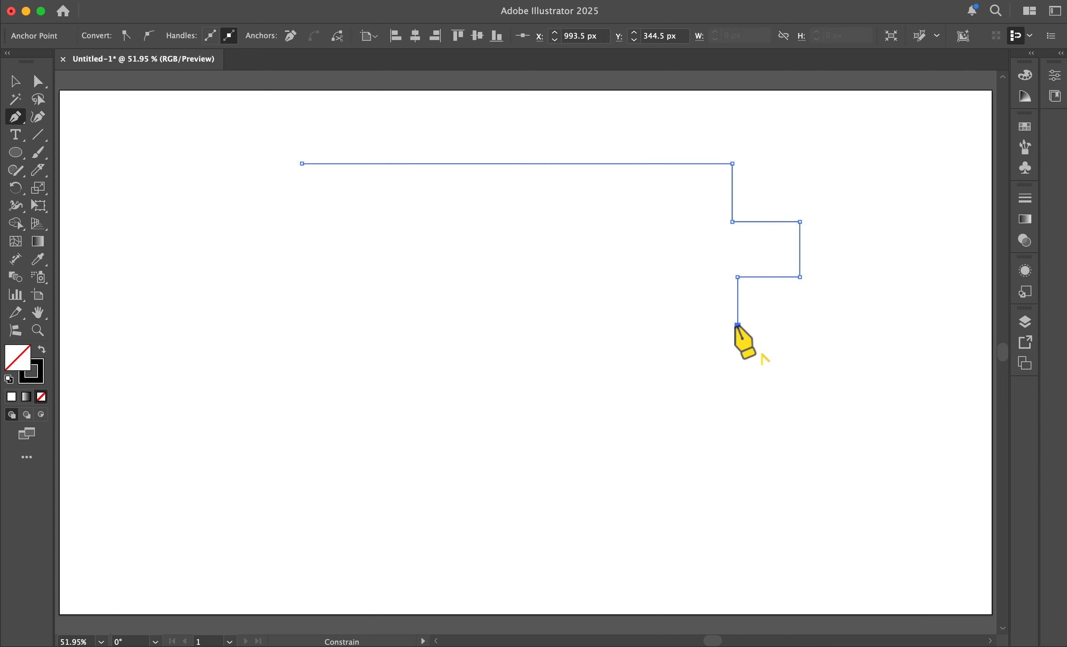
pyautogui.click(618, 326)
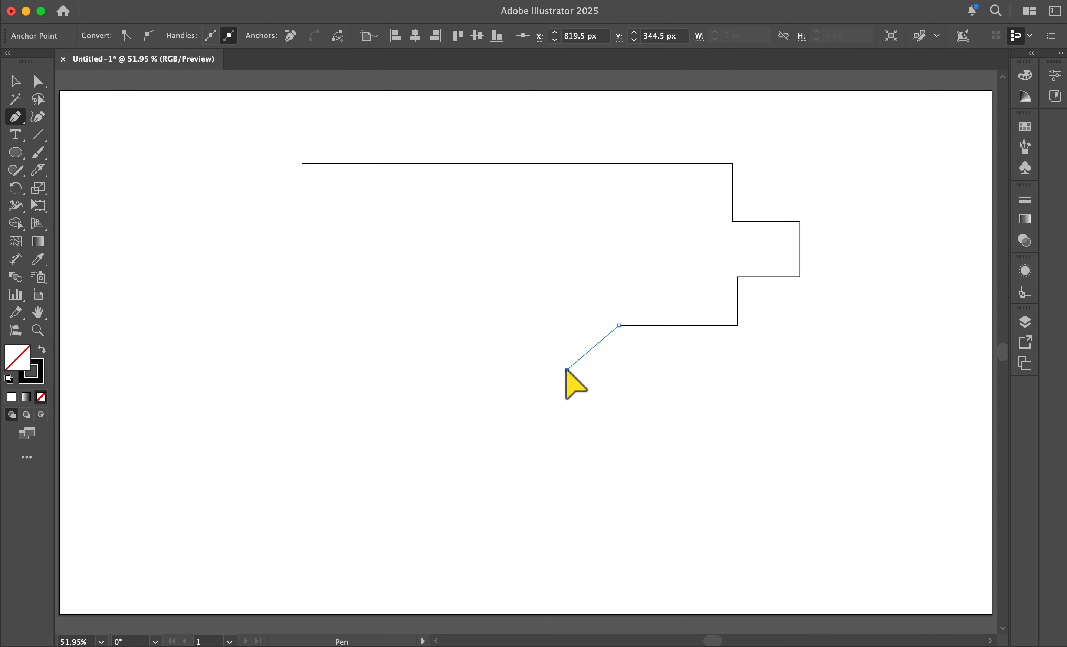
# Step: Continue the path with curved segments by dragging out anchors, closing it back at the starting point
pyautogui.moveTo(566, 370); pyautogui.dragTo(577, 407)
pyautogui.moveTo(554, 473); pyautogui.dragTo(506, 474)
pyautogui.moveTo(444, 460); pyautogui.dragTo(432, 421)
pyautogui.moveTo(443, 337); pyautogui.dragTo(500, 279)
pyautogui.moveTo(349, 263); pyautogui.dragTo(336, 329)
pyautogui.moveTo(340, 457); pyautogui.dragTo(377, 512)
pyautogui.moveTo(429, 551); pyautogui.dragTo(404, 602)
pyautogui.moveTo(369, 610); pyautogui.dragTo(345, 603)
pyautogui.click(225, 536)
pyautogui.moveTo(165, 330); pyautogui.dragTo(184, 296)
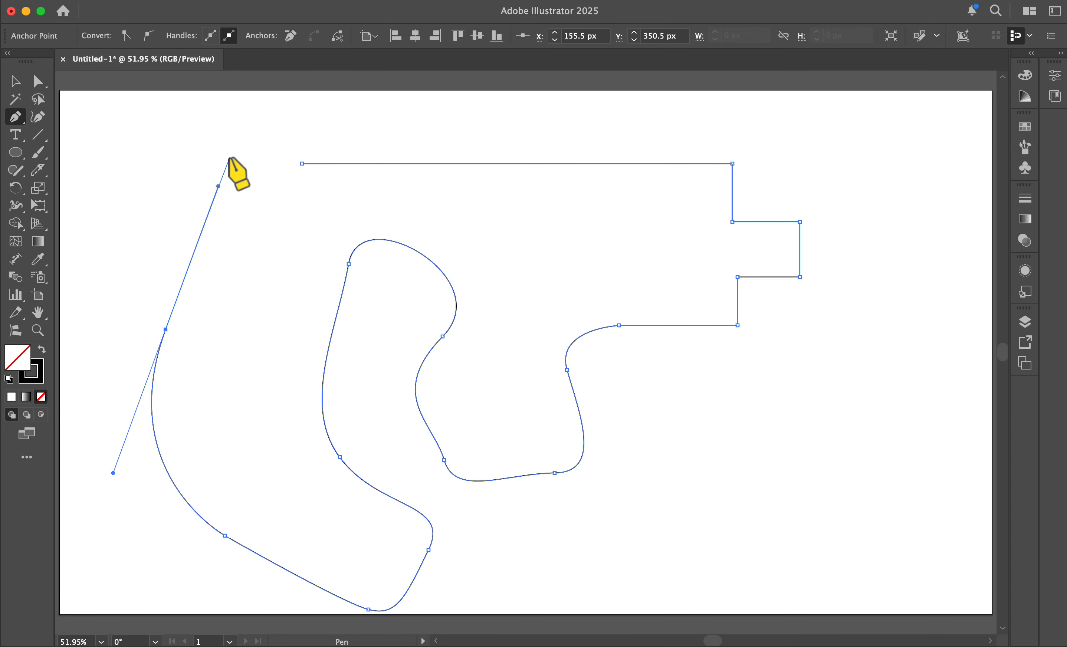
pyautogui.click(302, 163)
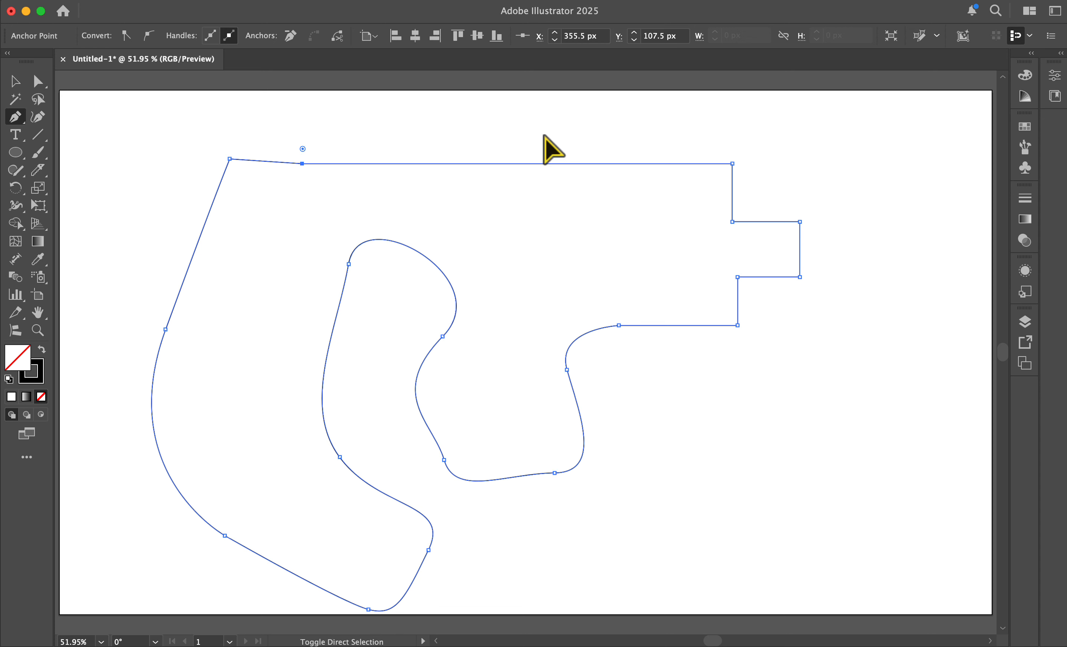
# Step: Select and delete everything on the artboard, returning to the Selection tool
pyautogui.press('super+a')
pyautogui.press('Delete')
pyautogui.press('v')
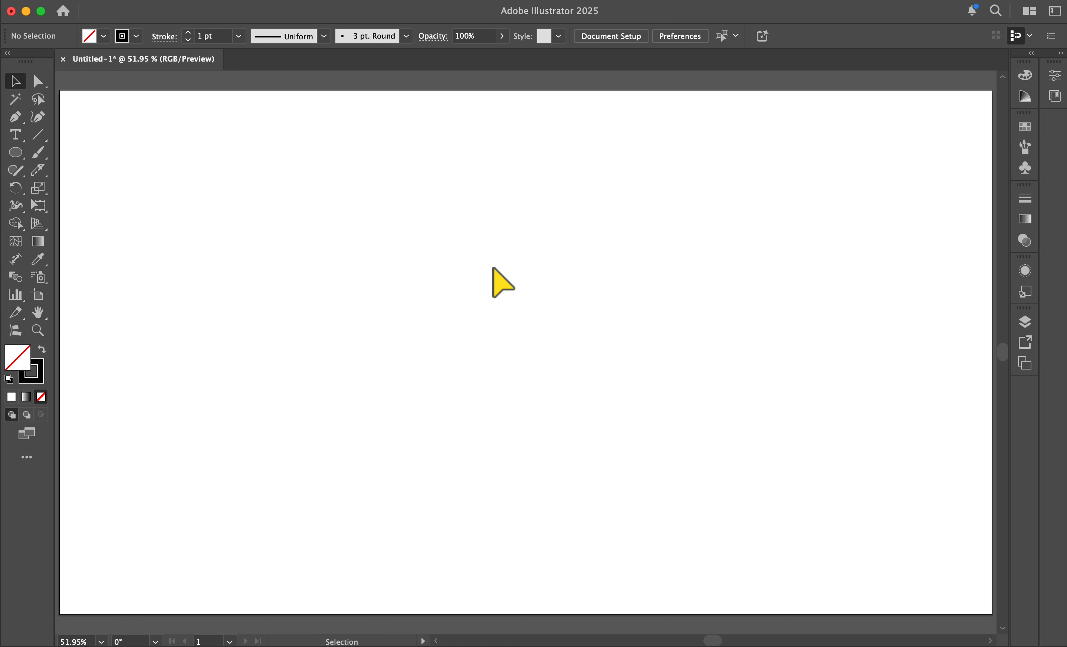
# Step: Pan around the canvas, zoom out to see the whole artboard, and fit the artboard back in the window
pyautogui.press('space')
pyautogui.moveTo(504, 309)
pyautogui.mouseDown()
pyautogui.moveTo(528, 312)
pyautogui.moveTo(488, 289)
pyautogui.moveTo(483, 321)
pyautogui.moveTo(6, 319)
pyautogui.moveTo(528, 341)
pyautogui.moveTo(579, 90)
pyautogui.moveTo(500, 386)
pyautogui.moveTo(522, 303)
pyautogui.mouseUp()
pyautogui.moveTo(499, 305); pyautogui.dragTo(517, 306)
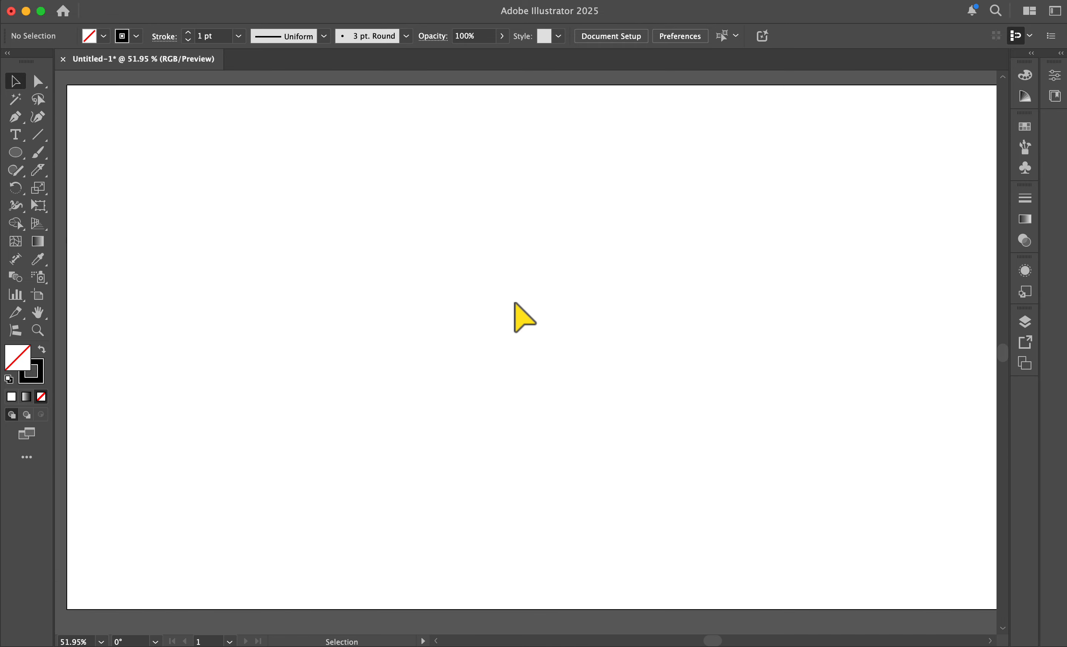
pyautogui.press('super+minus')
pyautogui.press('super+minus')
pyautogui.press('super+minus')
pyautogui.press('super+minus')
pyautogui.press('super+minus')
pyautogui.press('super+minus')
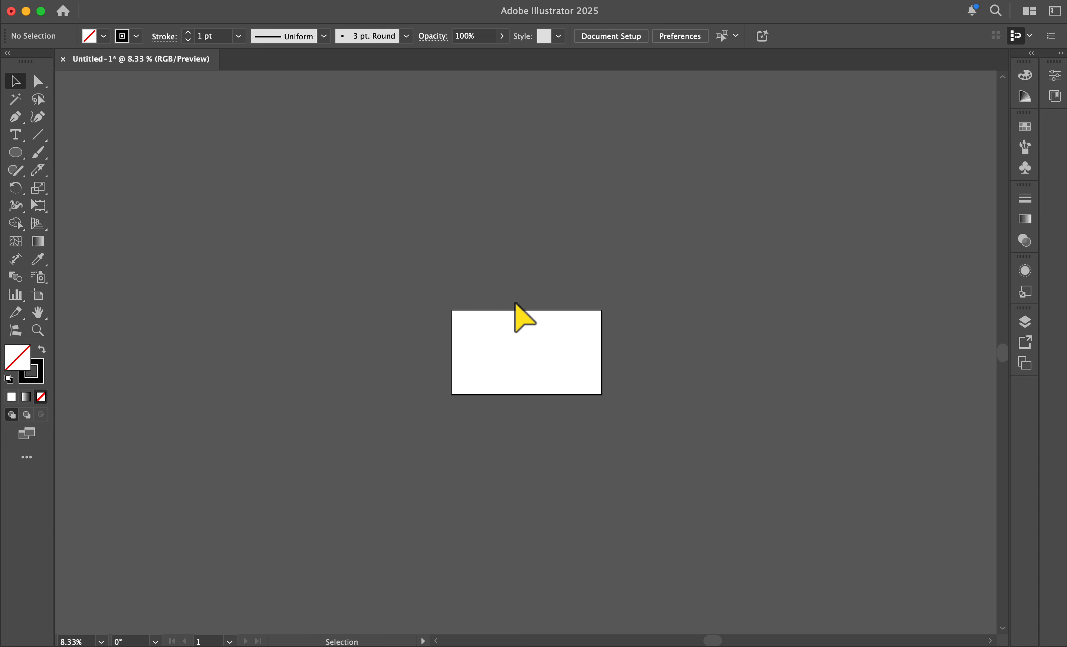
pyautogui.press('super+0')
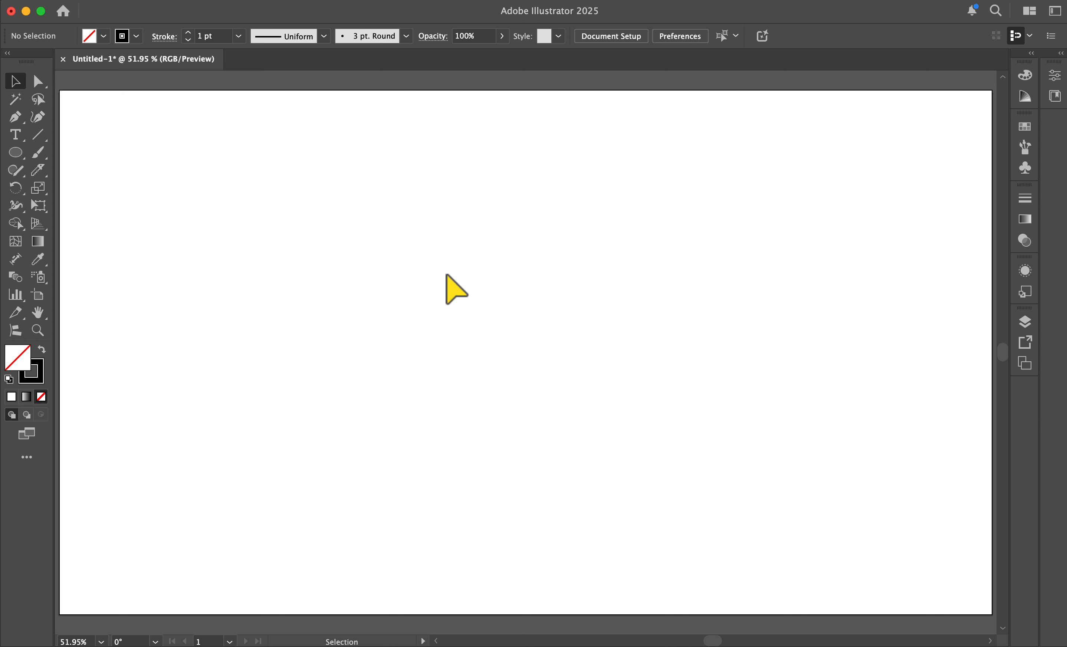
# Step: Draw a circle on the left of the artboard with the Ellipse tool
pyautogui.press('l')
pyautogui.moveTo(167, 209); pyautogui.dragTo(392, 433)
pyautogui.click(15, 82)
# Step: Open the Color panel with options shown and set the circle's stroke to R 0, G 155, B 0
pyautogui.click(1025, 75)
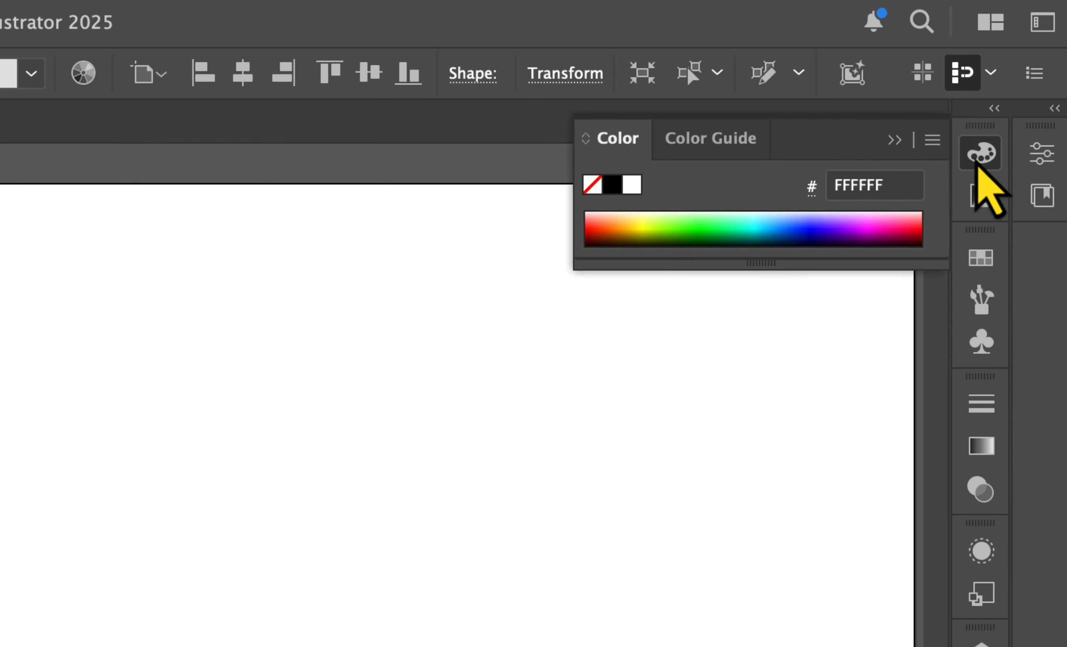
pyautogui.click(932, 139)
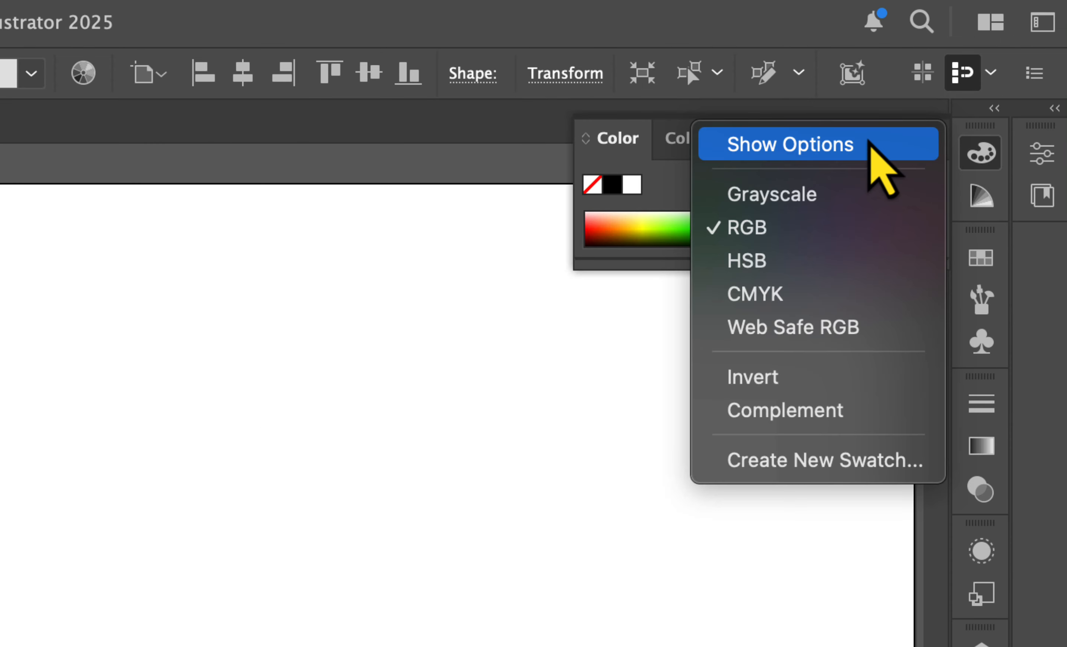
pyautogui.click(870, 144)
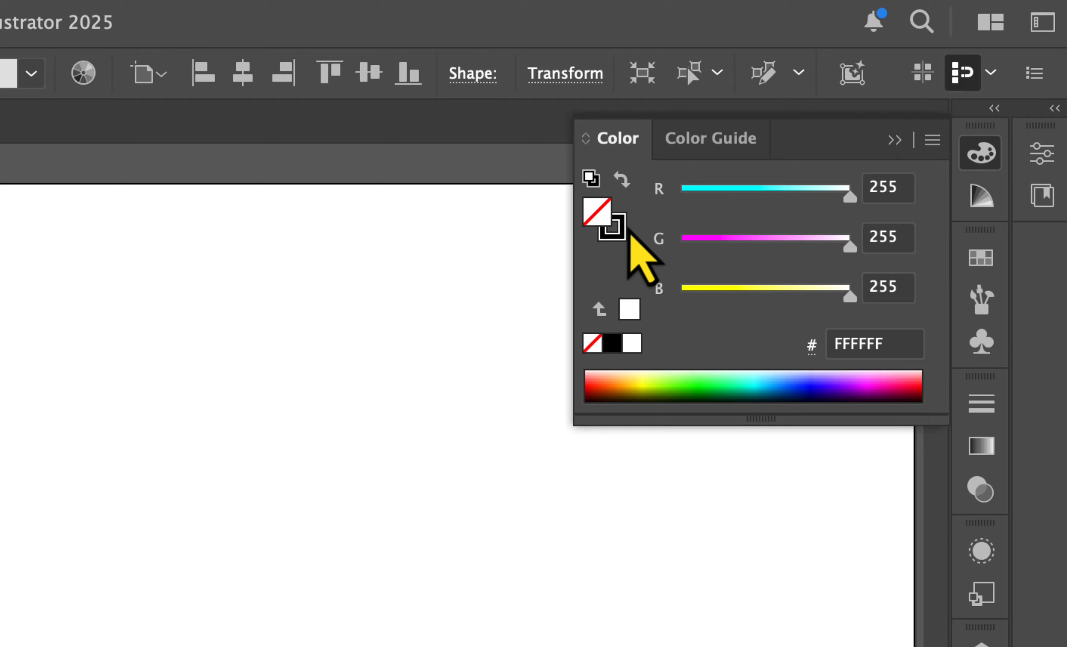
pyautogui.click(615, 235)
pyautogui.press('x')
pyautogui.press('x')
pyautogui.press('x')
pyautogui.press('x')
pyautogui.press('x')
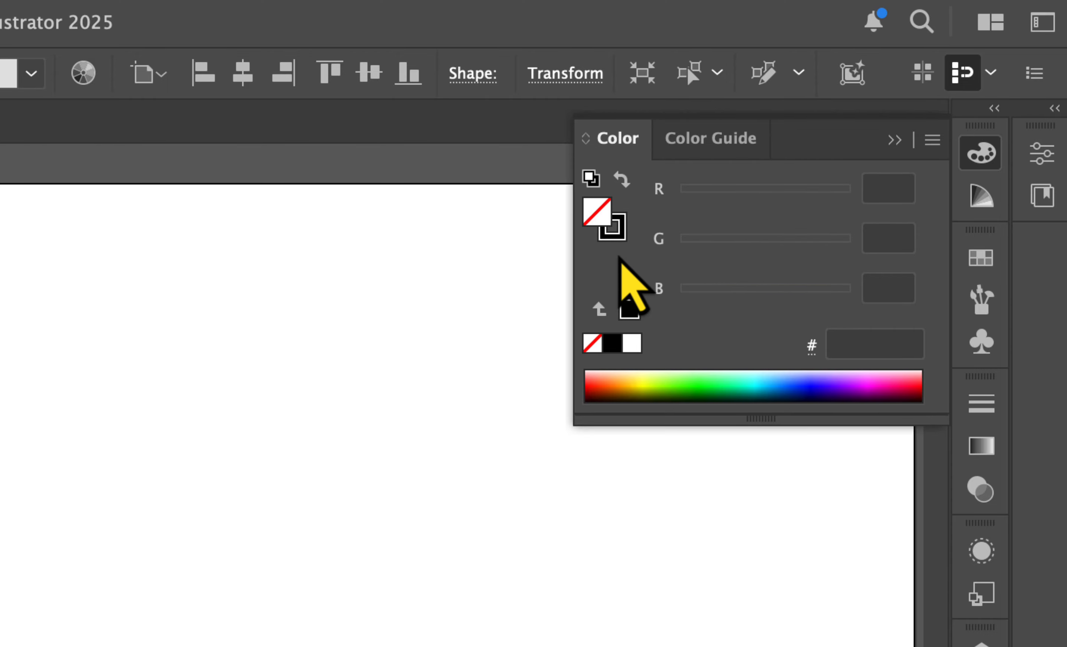
pyautogui.press('x')
pyautogui.press('x')
pyautogui.press('x')
pyautogui.moveTo(682, 249); pyautogui.dragTo(777, 250)
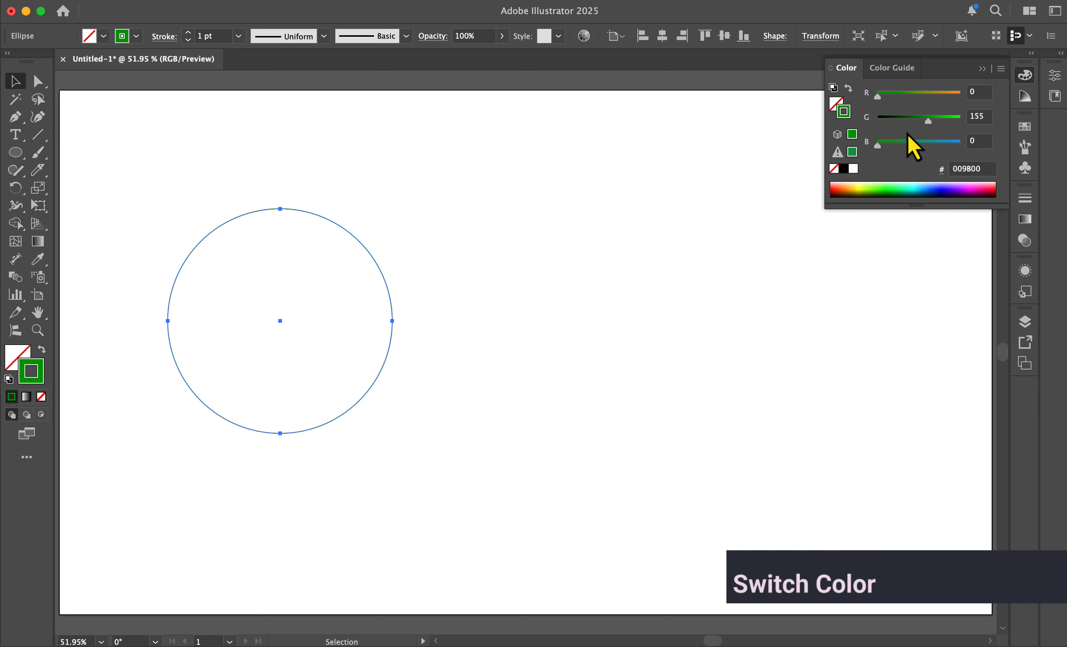
# Step: Swap the circle's fill and stroke colors
pyautogui.press('x')
pyautogui.press('x')
pyautogui.hotkey('shift', 'x')
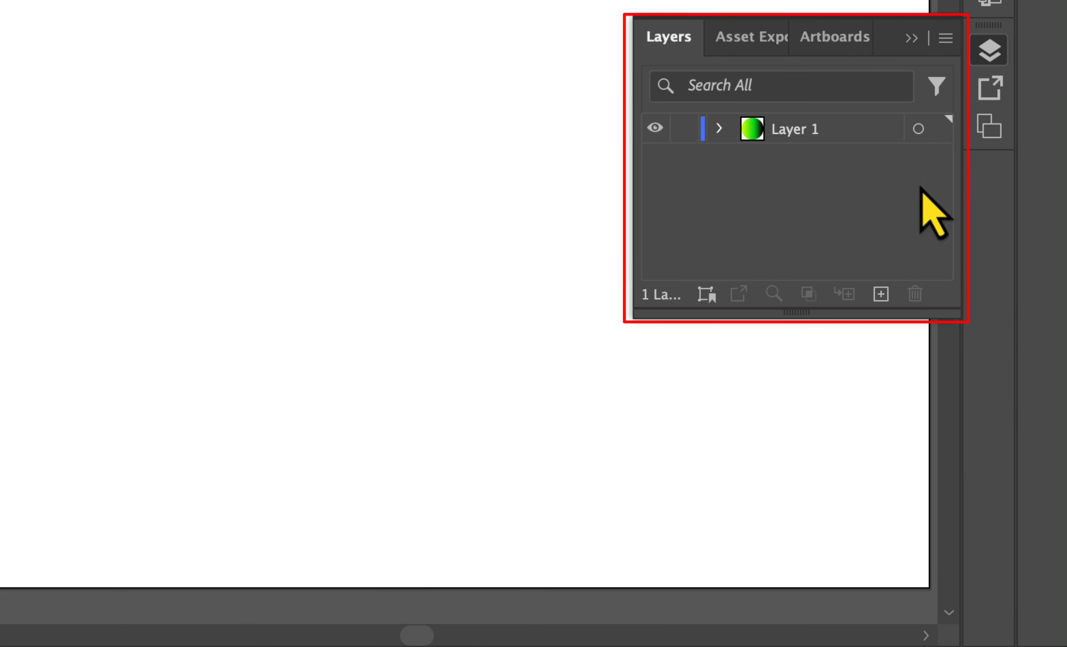
# Step: Create a new layer and drag Layer 2 below Layer 1 in the Layers panel
pyautogui.click(847, 131)
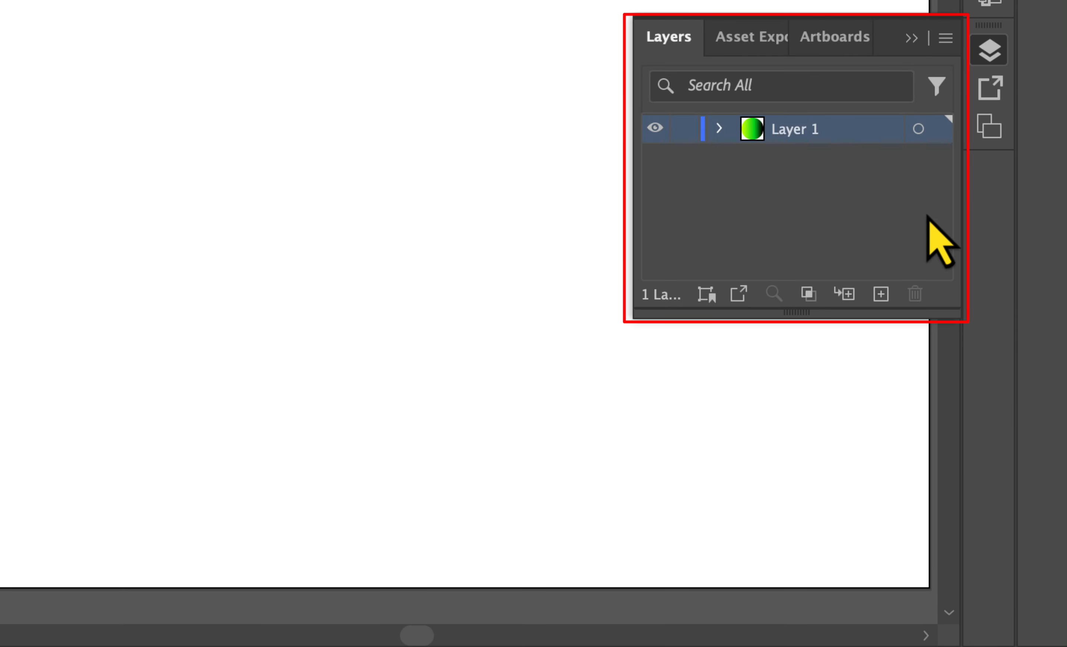
pyautogui.click(881, 294)
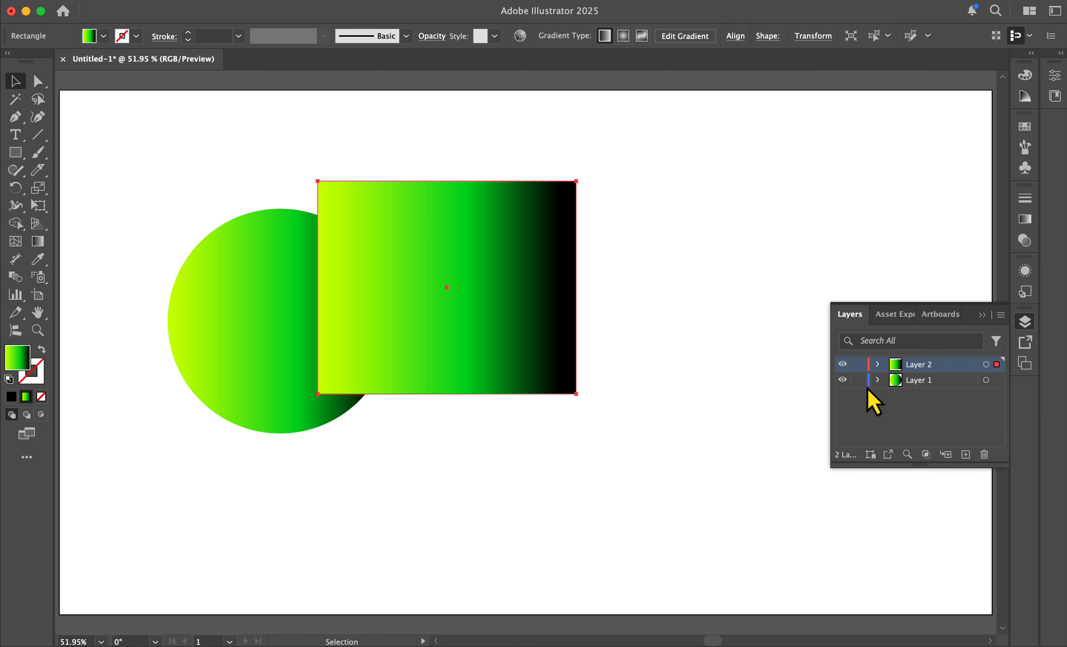
pyautogui.click(933, 416)
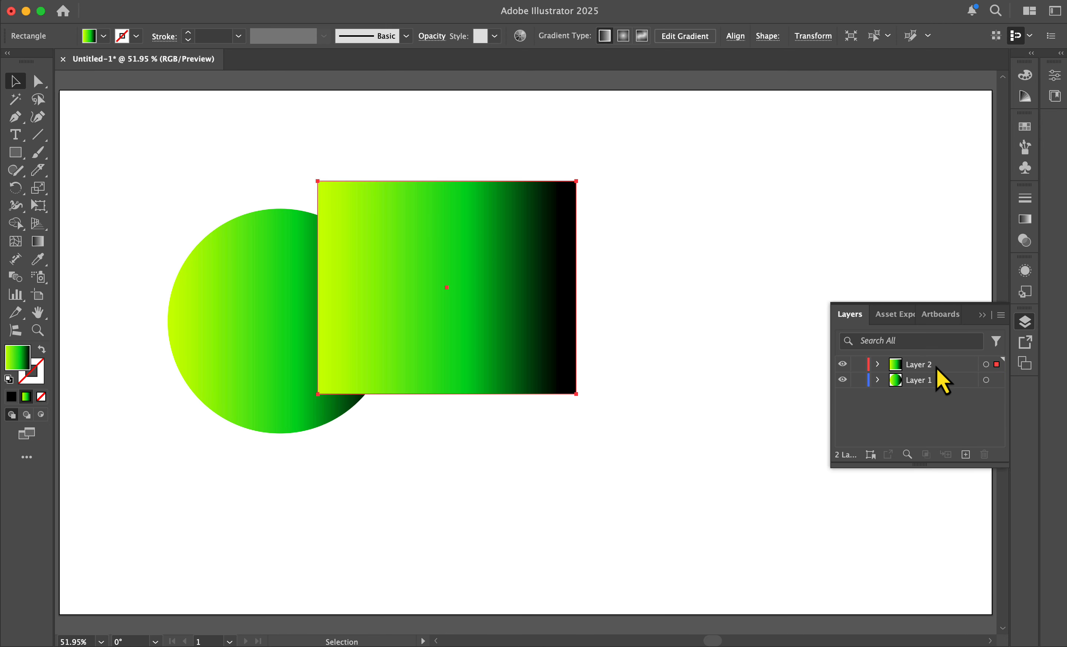
pyautogui.moveTo(936, 367); pyautogui.dragTo(917, 390)
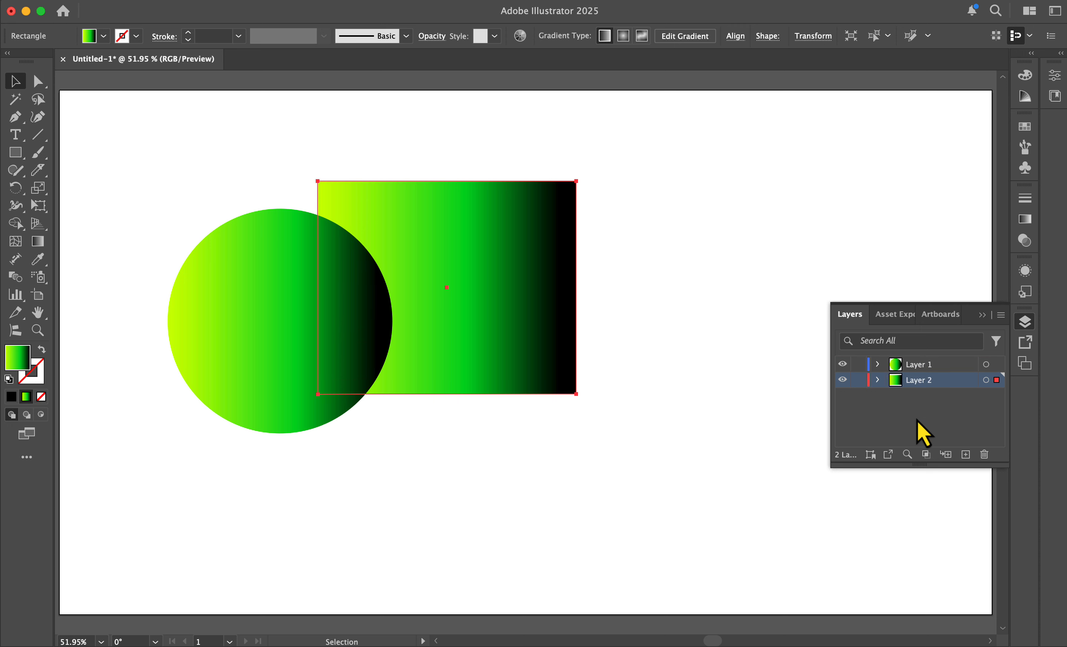
pyautogui.click(917, 420)
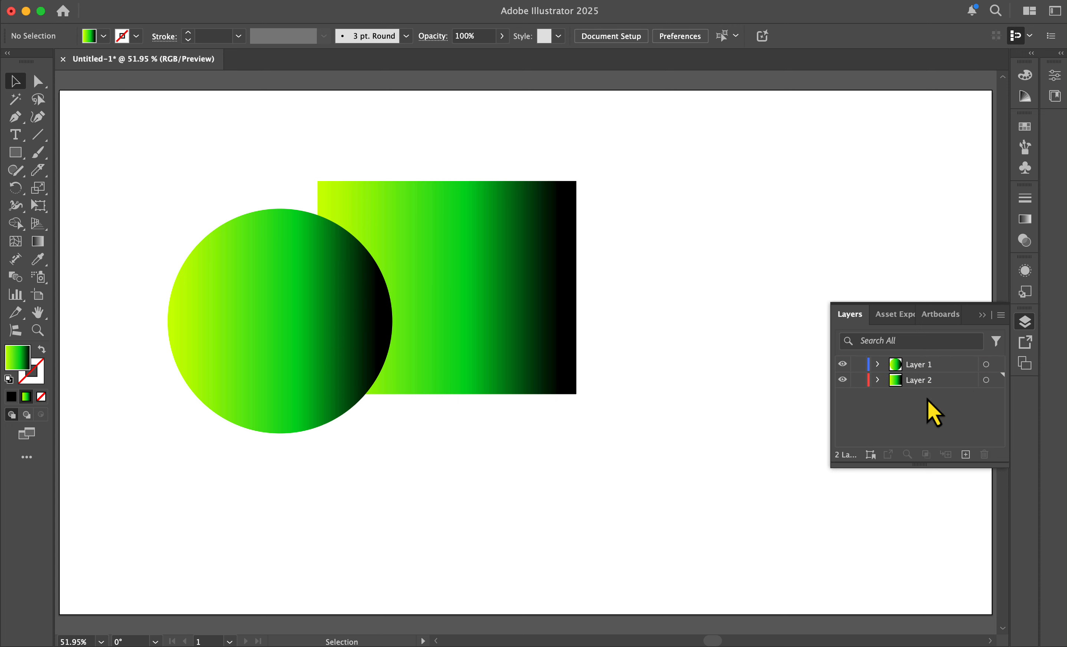
# Step: Lock both layers, then unlock Layer 1 and select it
pyautogui.click(859, 380)
pyautogui.click(858, 364)
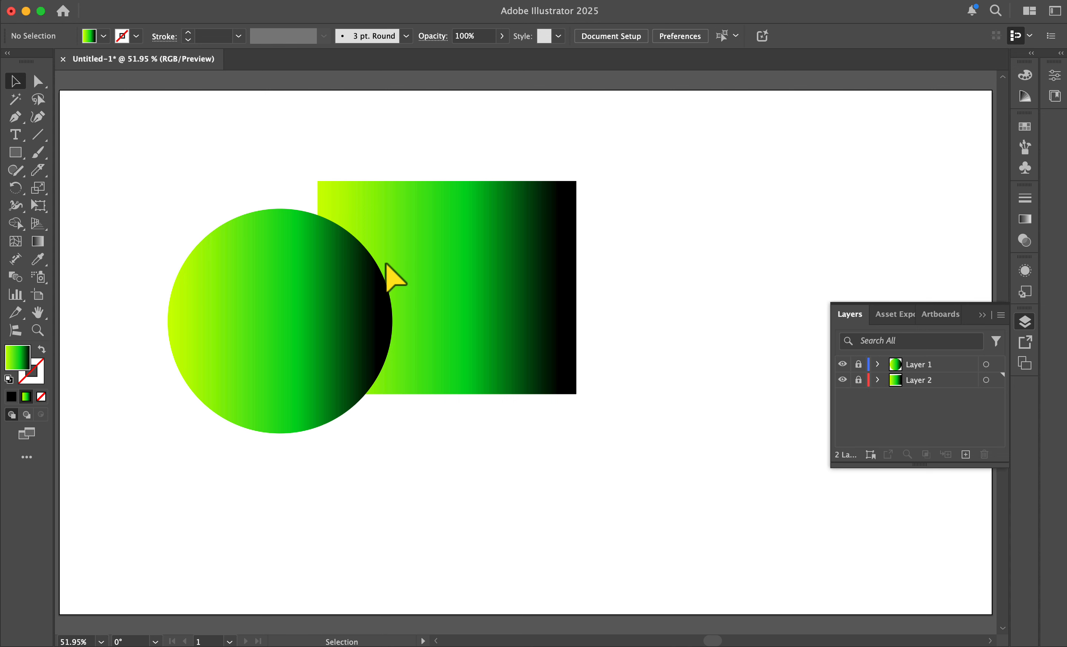
pyautogui.press('super+=')
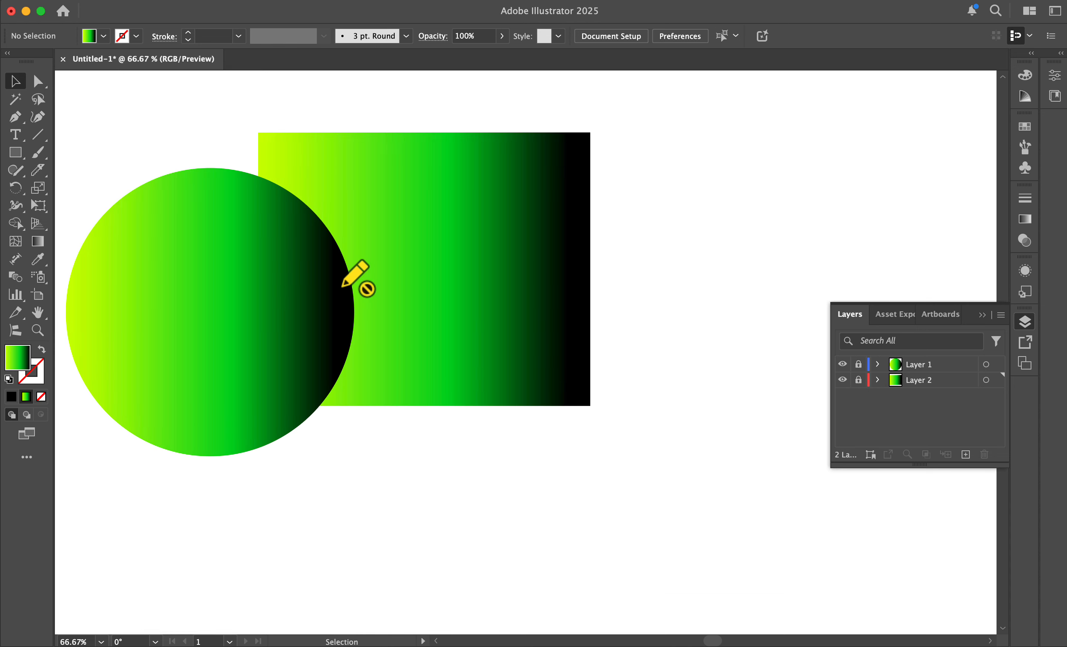
pyautogui.hscroll(-3, 343, 288)
pyautogui.scroll(1, 343, 288)
pyautogui.click(859, 367)
pyautogui.click(929, 364)
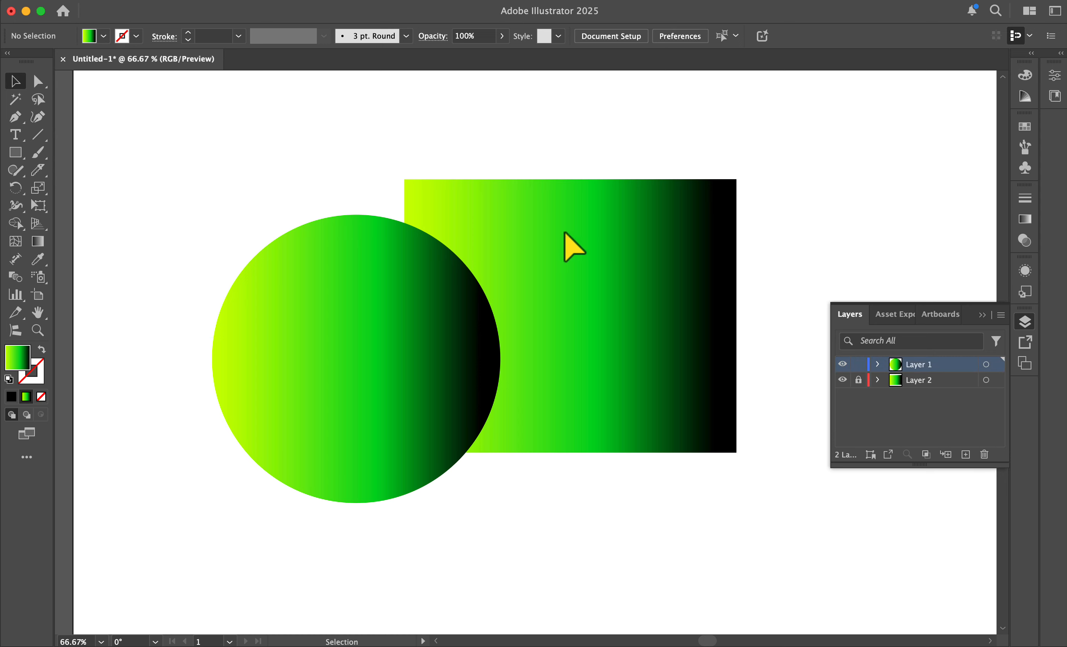
# Step: Align the rectangle to the artboard's left edge
pyautogui.moveTo(394, 358); pyautogui.dragTo(381, 339)
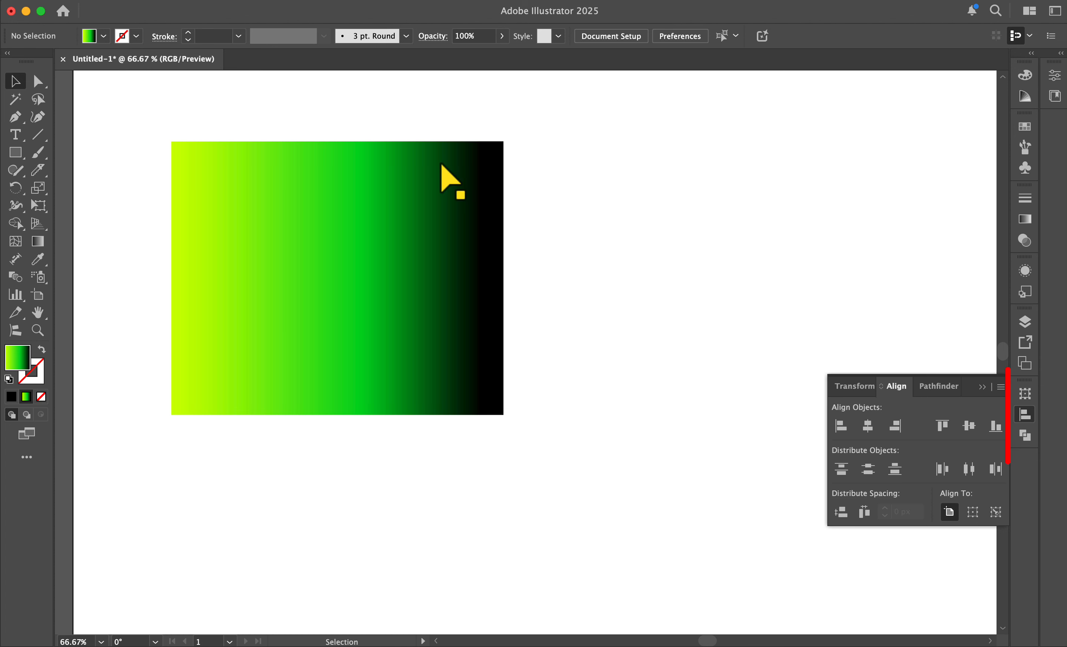
pyautogui.click(444, 171)
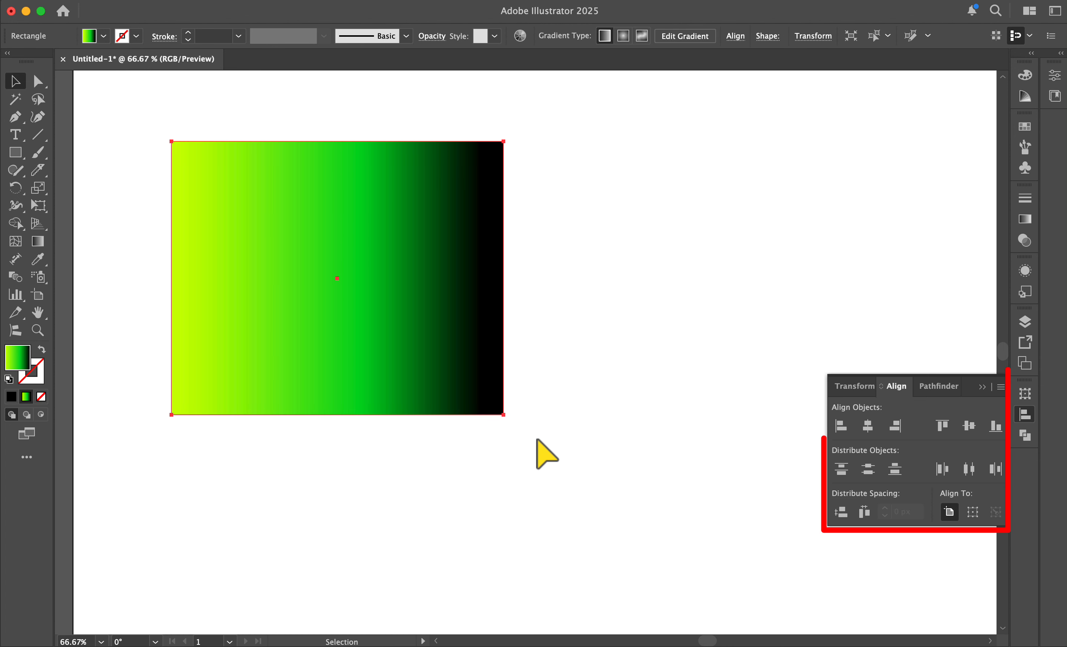
pyautogui.click(842, 427)
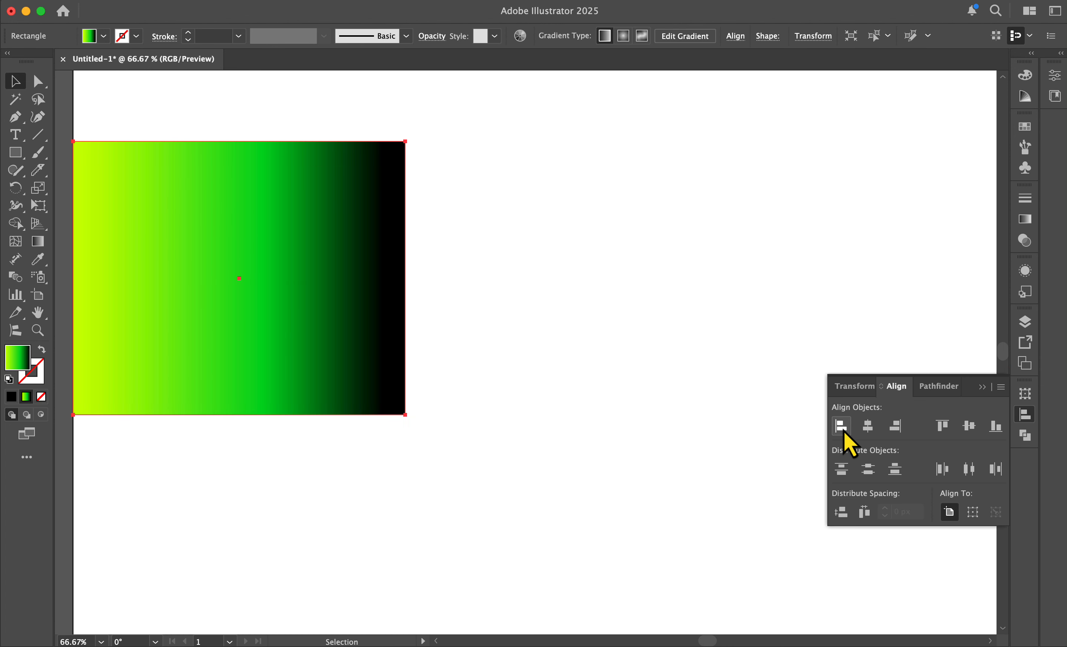
# Step: Align the rectangle to the artboard's horizontal center, then to its right edge
pyautogui.press('super+minus')
pyautogui.hscroll(7, 784, 418)
pyautogui.scroll(-2, 785, 419)
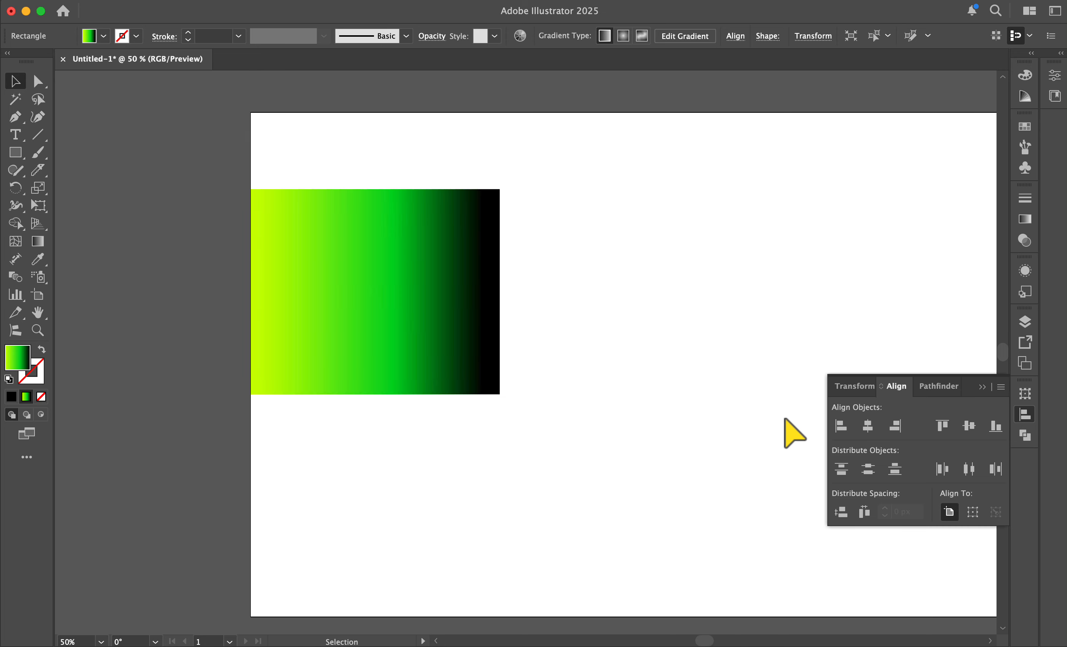
pyautogui.hscroll(2, 785, 418)
pyautogui.scroll(-1, 785, 418)
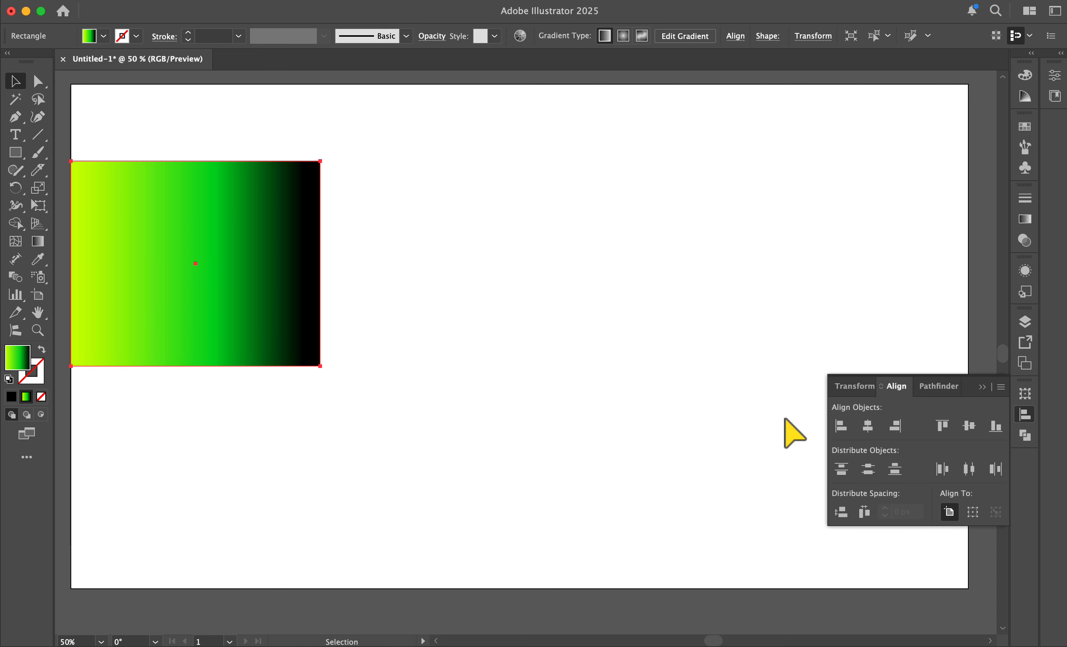
pyautogui.click(869, 427)
pyautogui.click(895, 426)
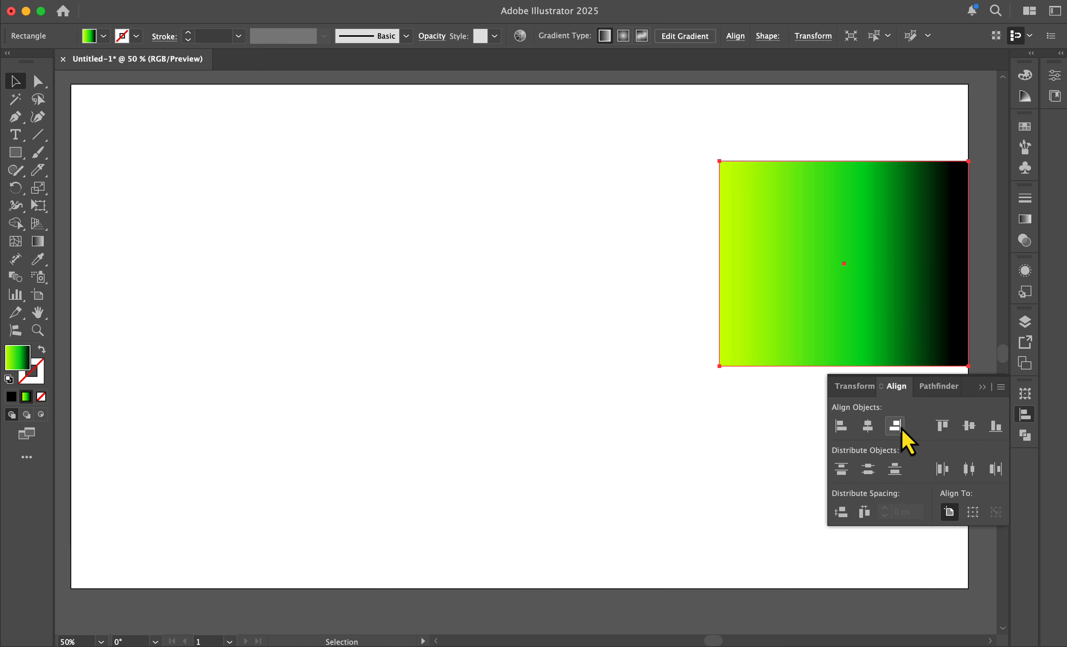
# Step: Align the rectangle to the artboard's vertical center and top, then back to the horizontal center
pyautogui.click(969, 426)
pyautogui.click(942, 426)
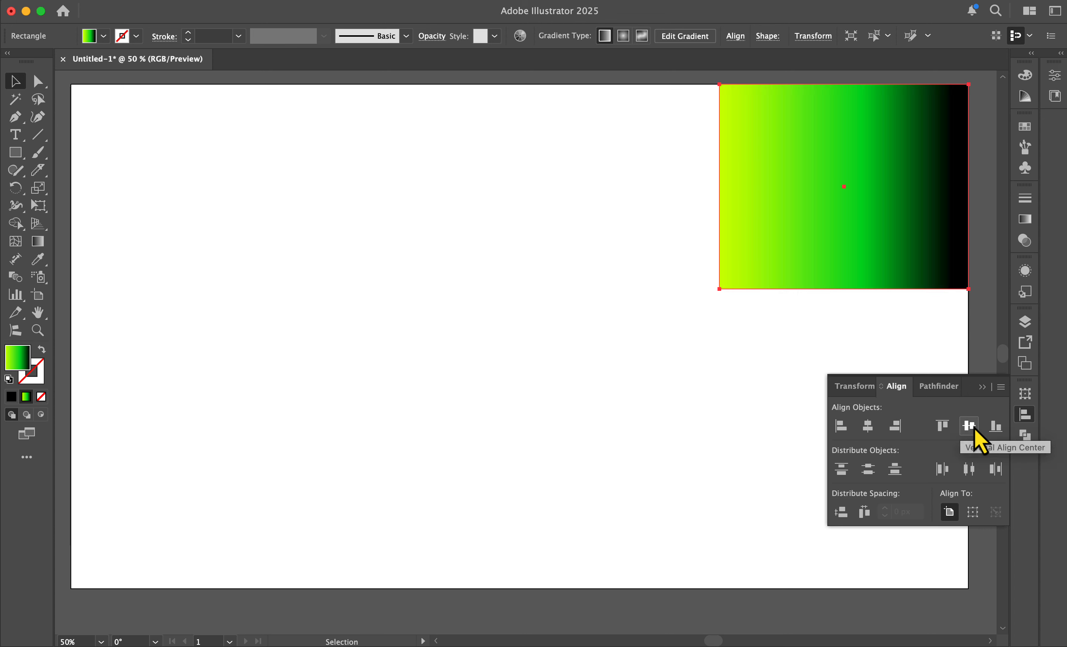
pyautogui.click(969, 426)
pyautogui.click(868, 426)
pyautogui.click(841, 426)
pyautogui.click(868, 426)
# Step: Select the rectangle and circle and unite them with Pathfinder, then undo the unite
pyautogui.click(928, 387)
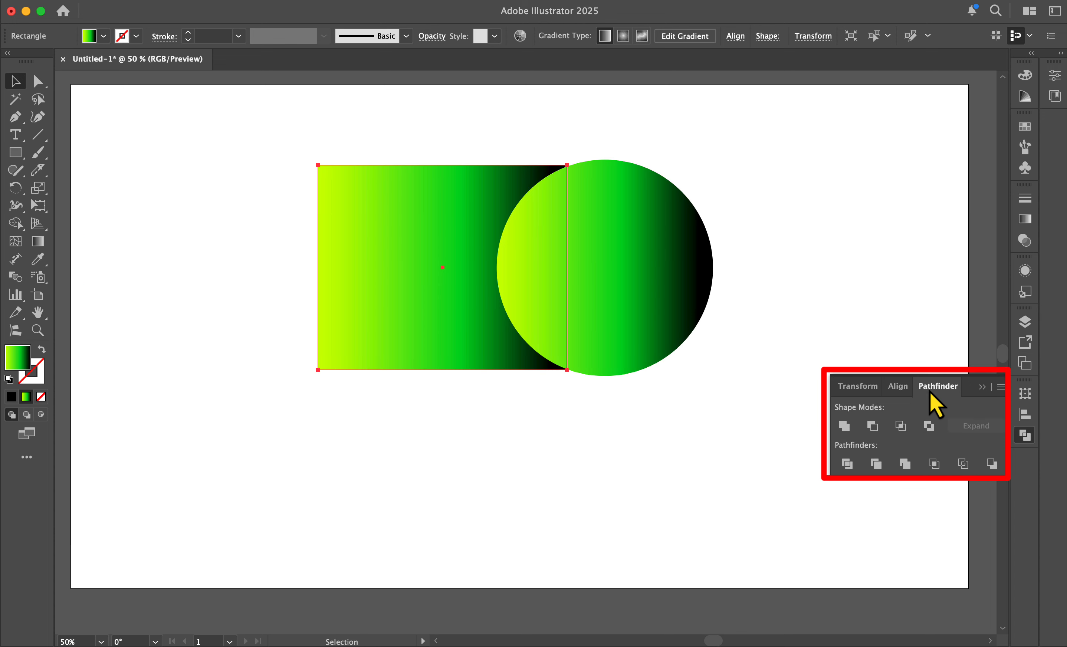
pyautogui.moveTo(399, 122); pyautogui.dragTo(616, 288)
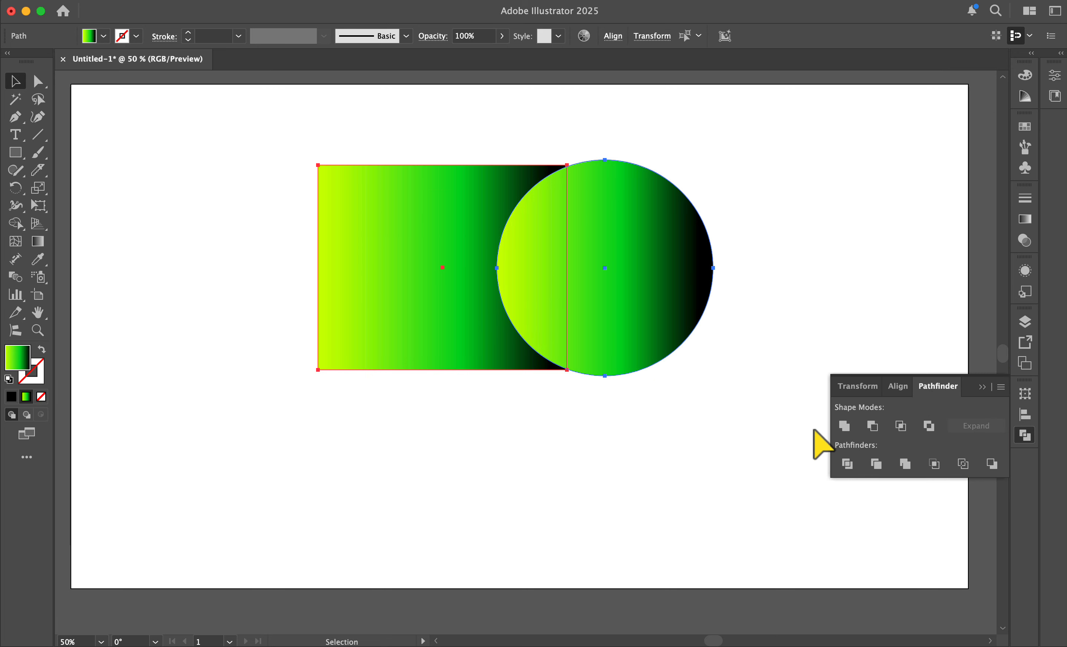
pyautogui.click(843, 426)
pyautogui.click(759, 168)
pyautogui.press('super+z')
# Step: Apply the Intersect and Exclude shape modes to the rectangle and circle
pyautogui.click(901, 427)
pyautogui.click(929, 427)
pyautogui.click(749, 276)
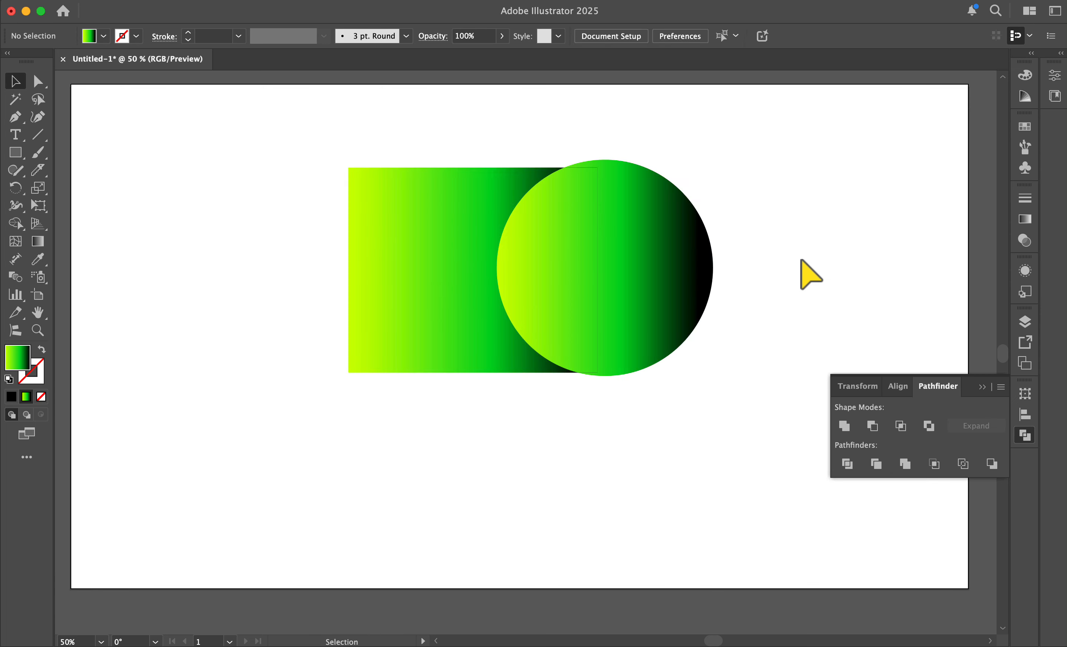
# Step: Open the Properties panel and select the text object to inspect its properties
pyautogui.press('super+a')
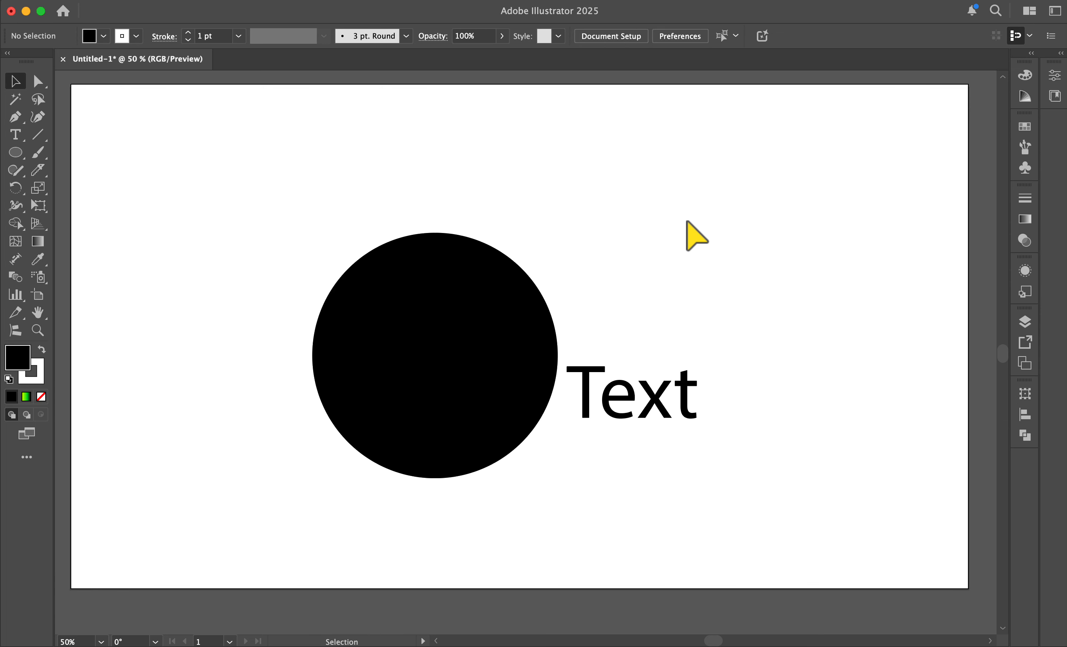
pyautogui.click(1056, 76)
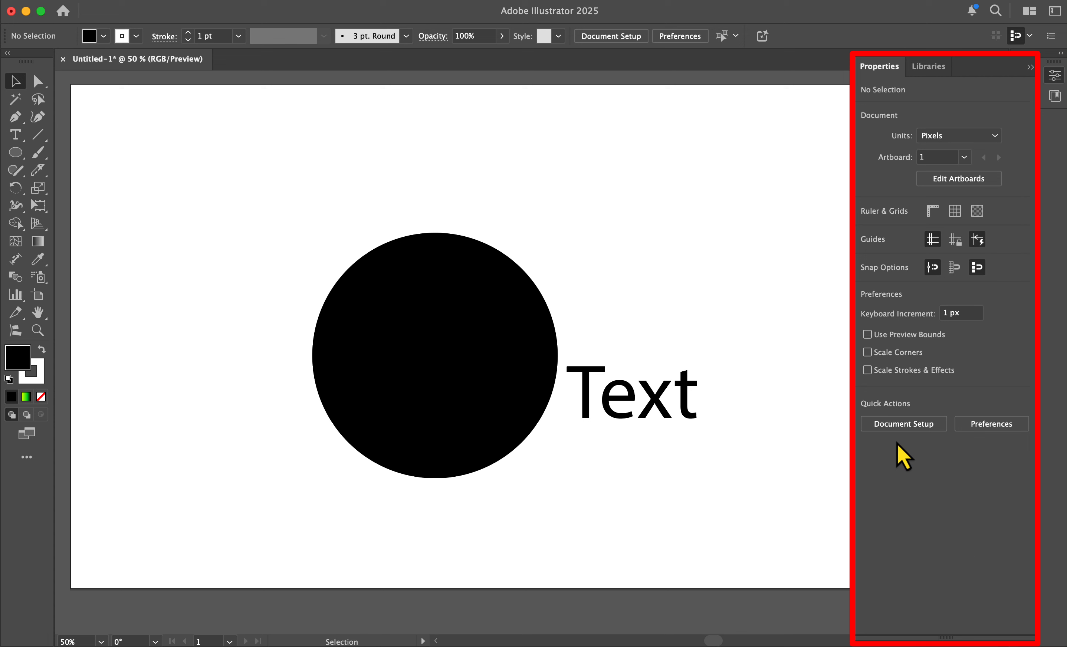
pyautogui.click(413, 364)
pyautogui.click(659, 398)
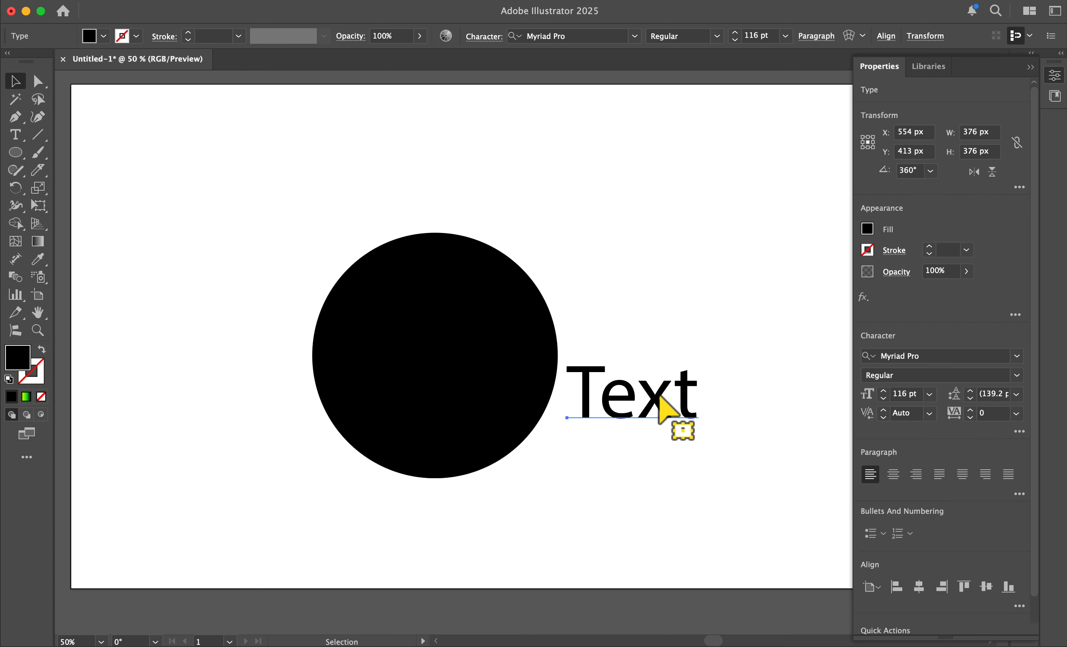
pyautogui.scroll(-2, 960, 329)
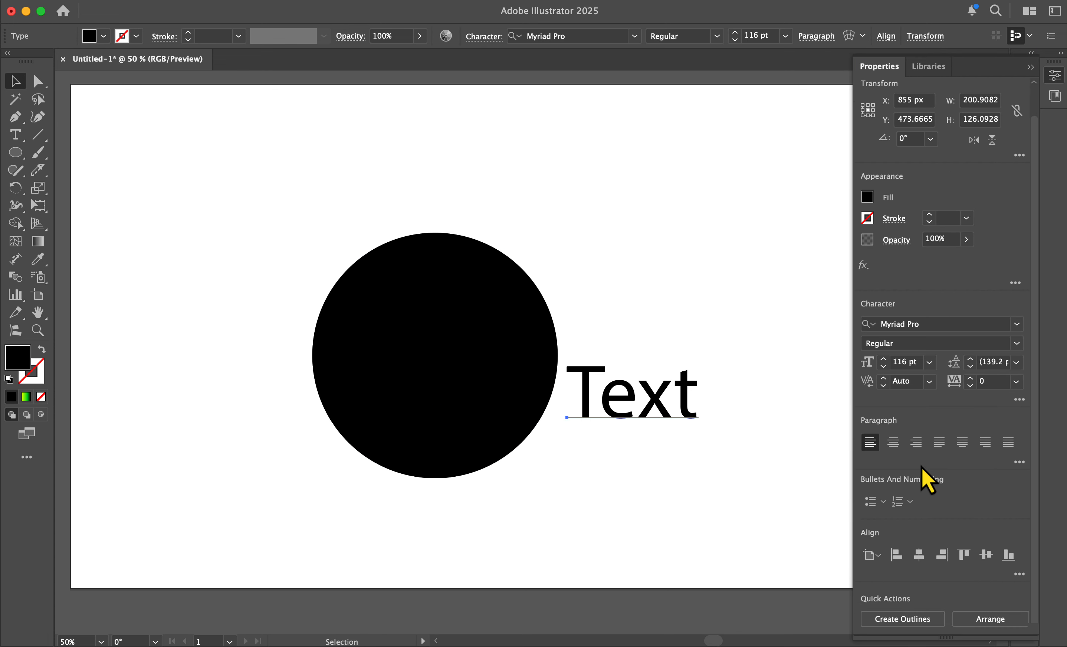